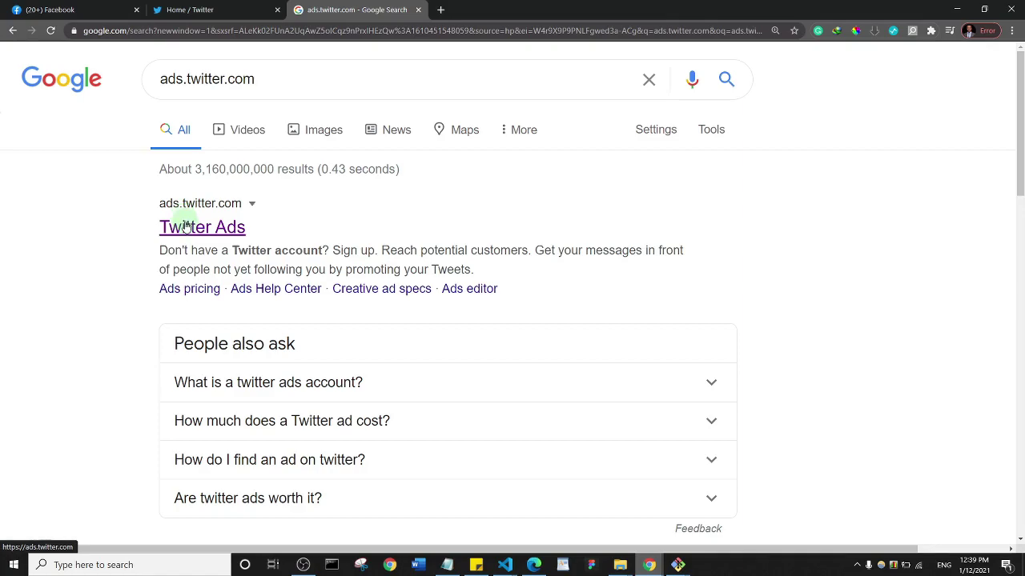
- Open Twitter Ads and start a campaign with the Website clicks objective, confirming the change of objective
click(186, 227)
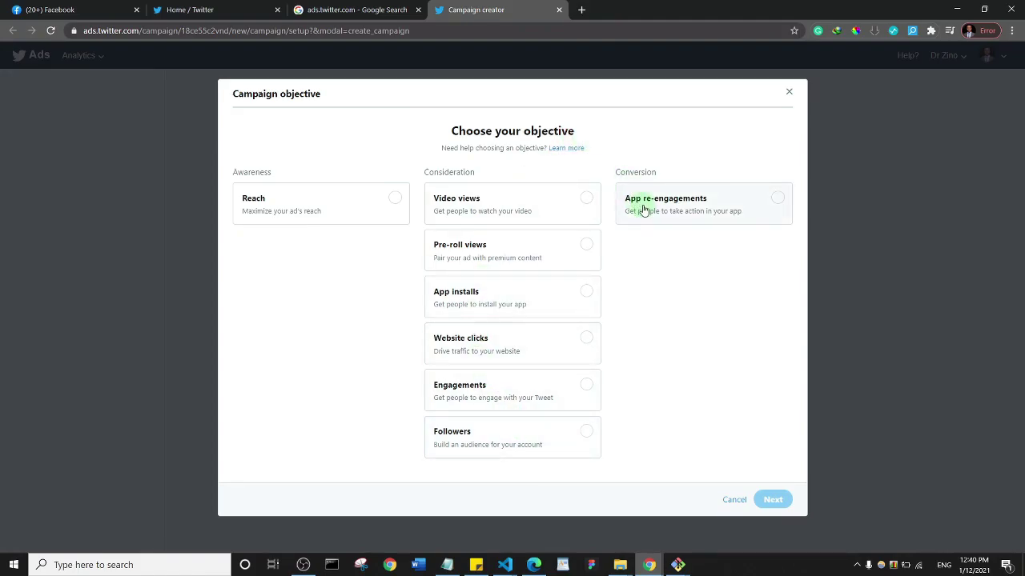
click(586, 343)
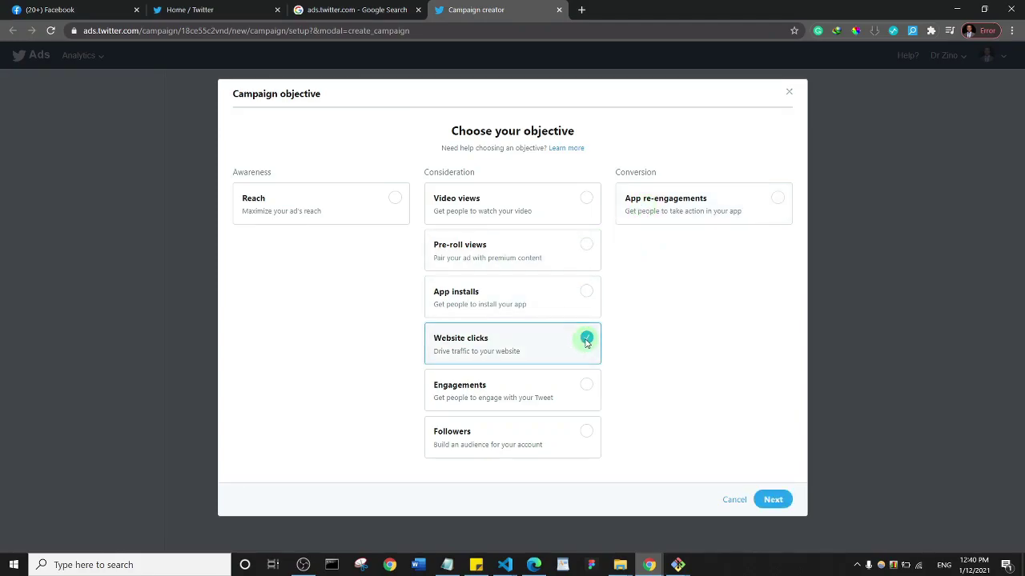
click(771, 500)
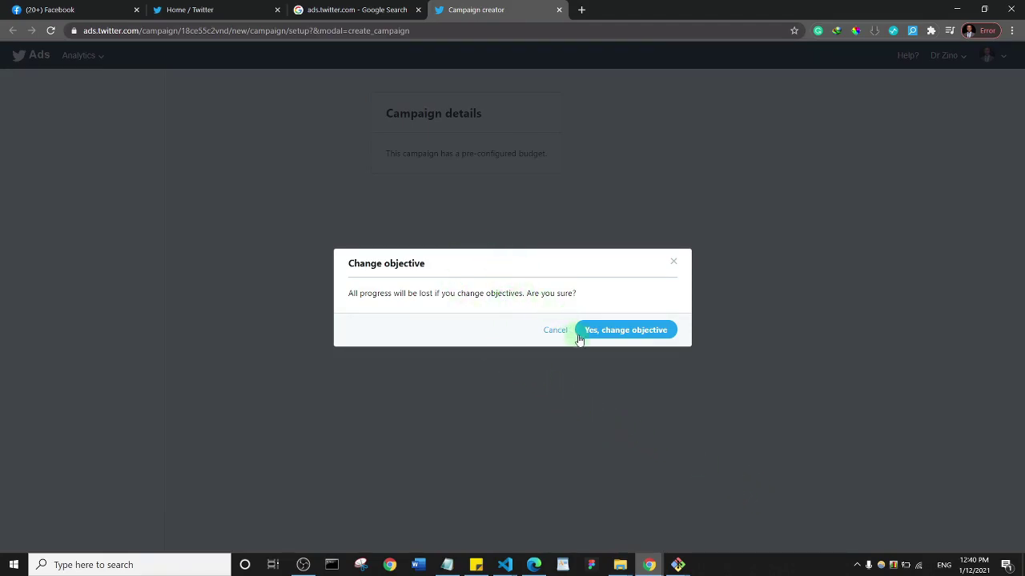
click(620, 336)
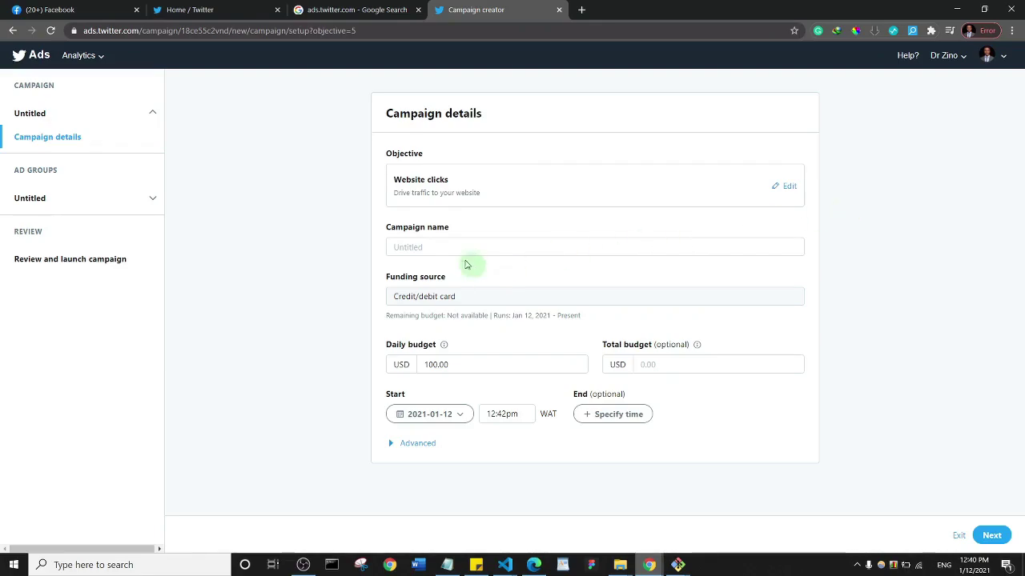
- Name the campaign "Zinotrust academy" and give it a daily budget of 10 USD and a total budget of 100 USD
click(440, 247)
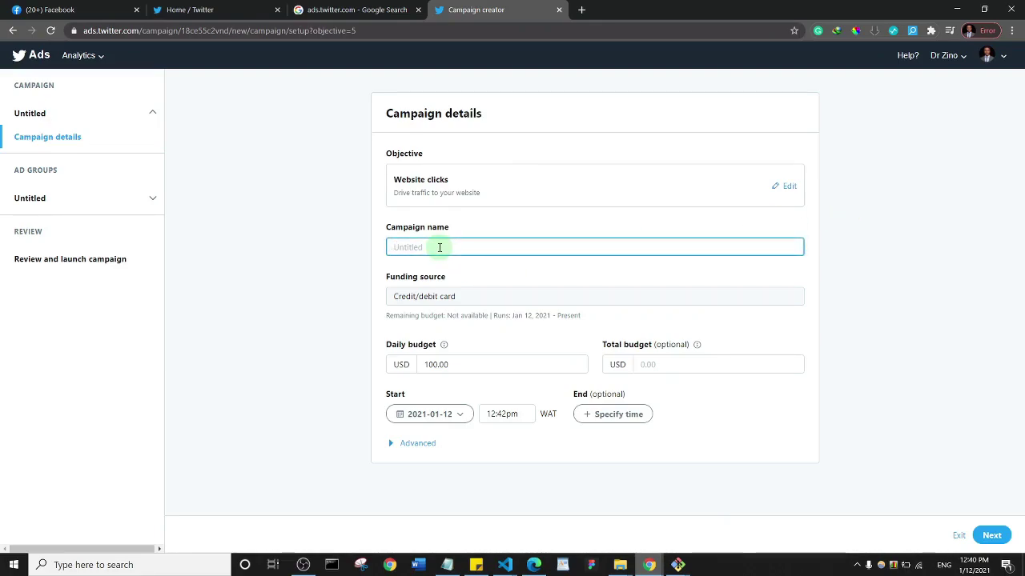
text(Zinotrust axcademy)
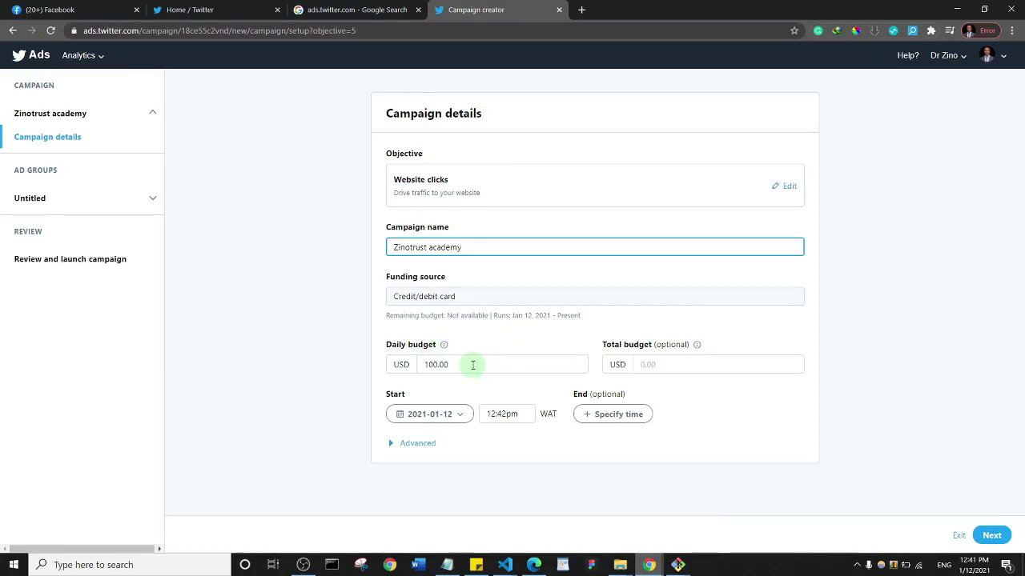
drag(481, 364, 438, 436)
text(10)
click(649, 364)
text(100)
click(730, 436)
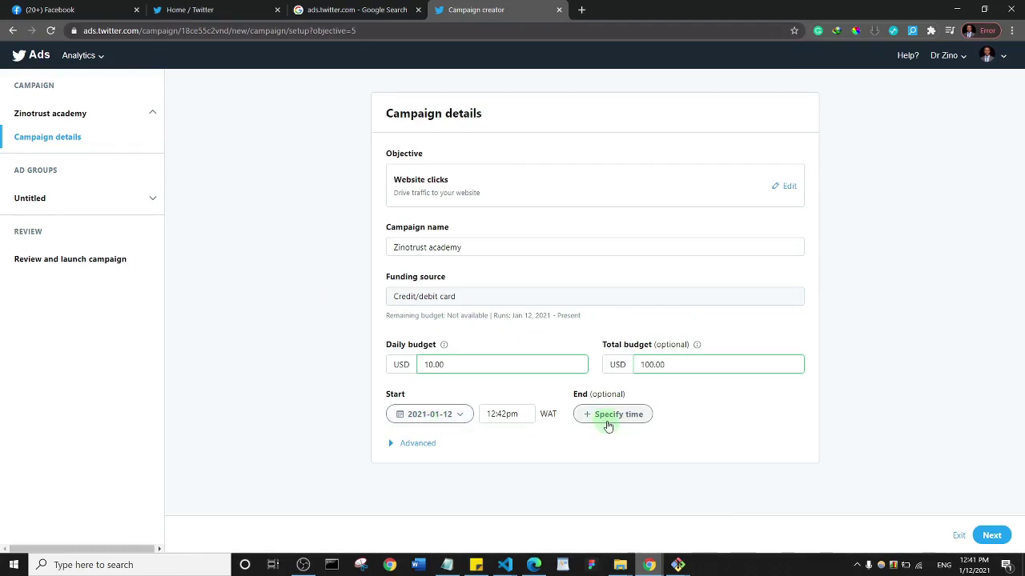
- Schedule the campaign to start on 2021-01-13 and end on 2021-02-15
click(449, 425)
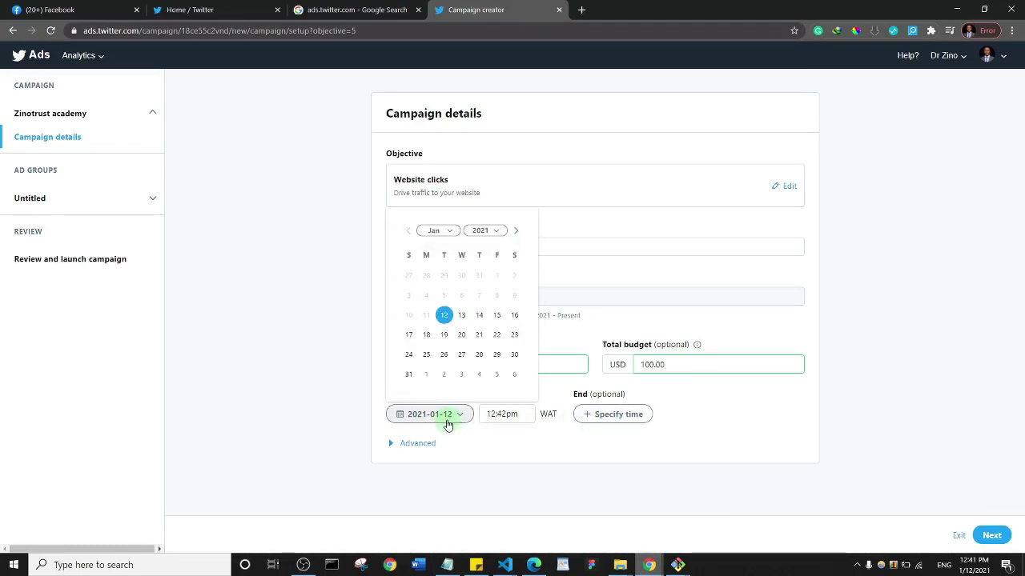
click(462, 316)
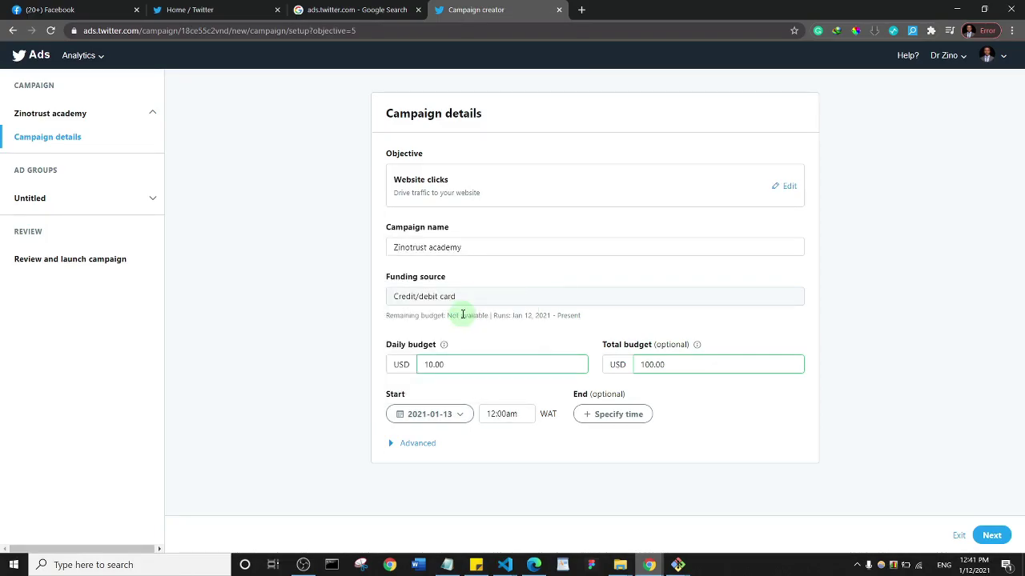
click(599, 425)
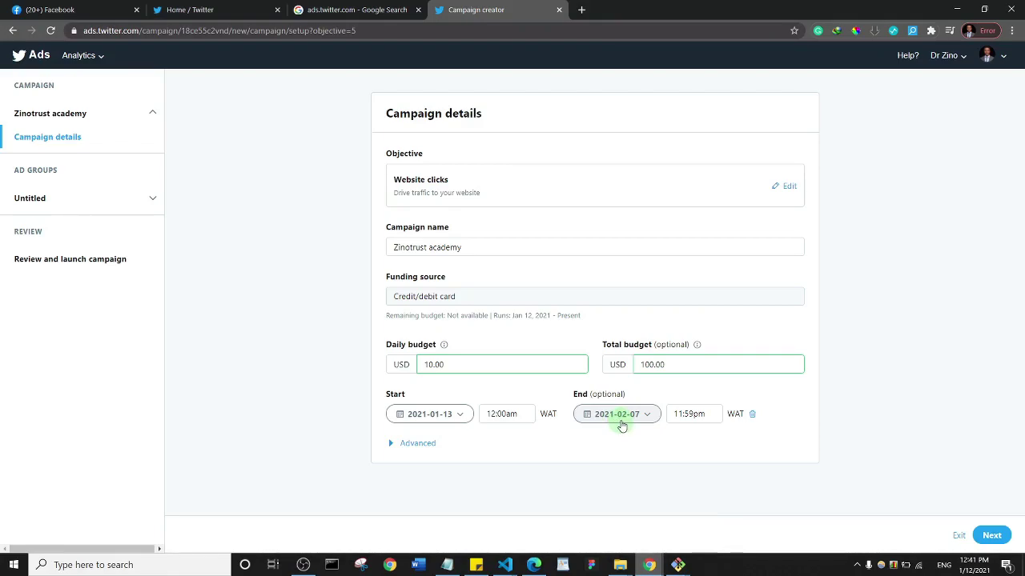
click(623, 425)
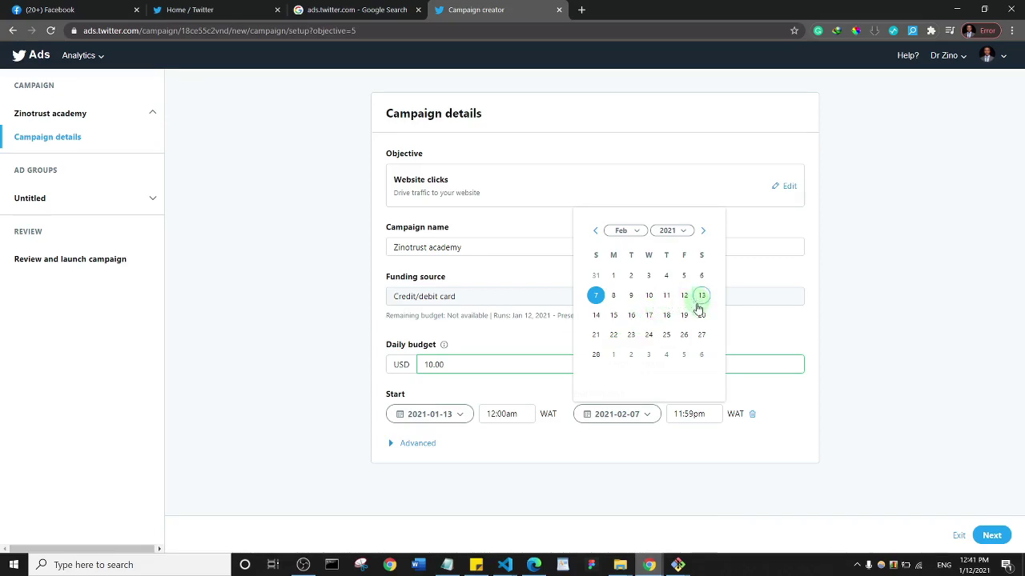
click(613, 314)
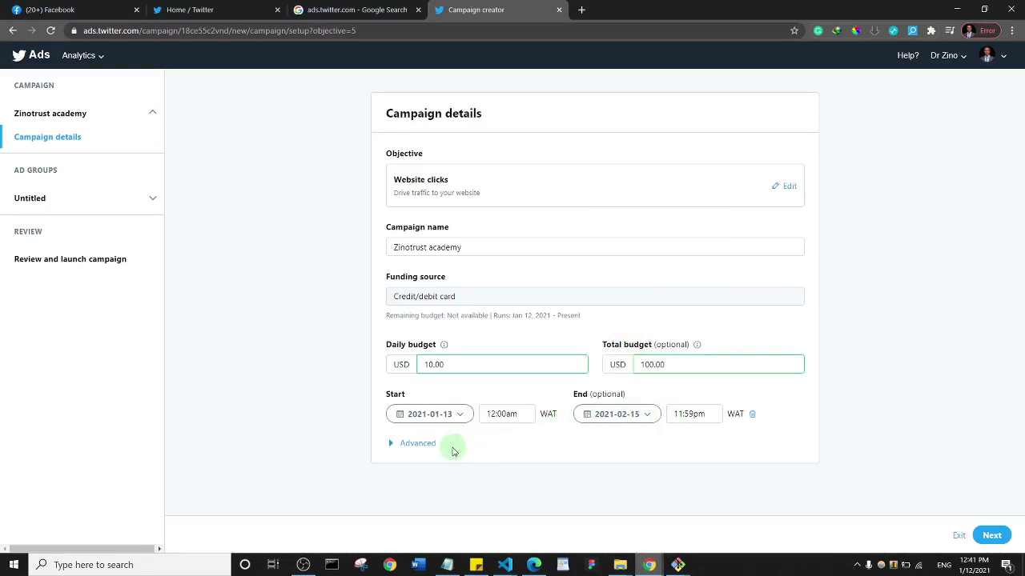
- Read the explanation of Standard pacing in the campaign's advanced options and continue to the ad group details
click(995, 536)
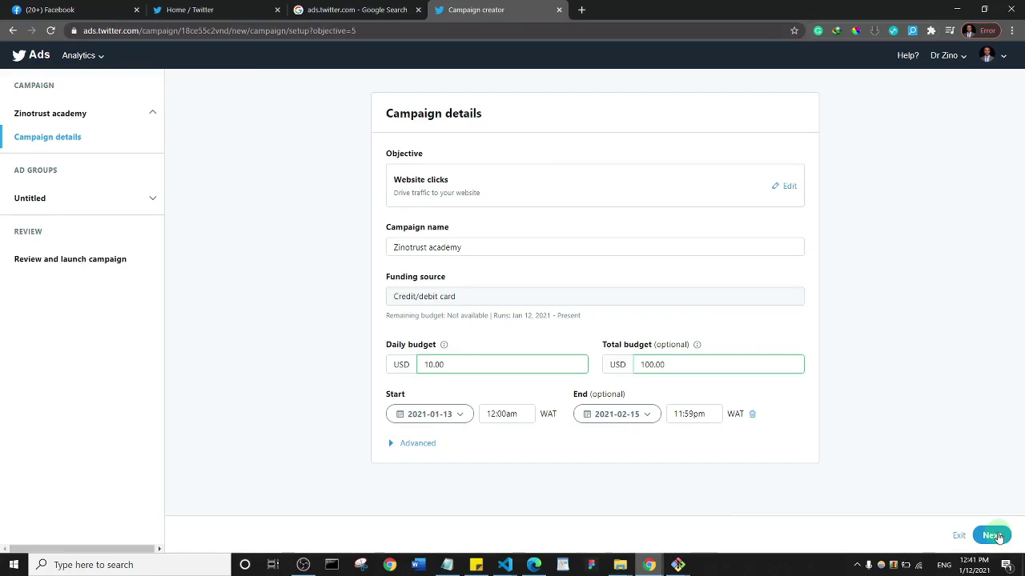
click(392, 442)
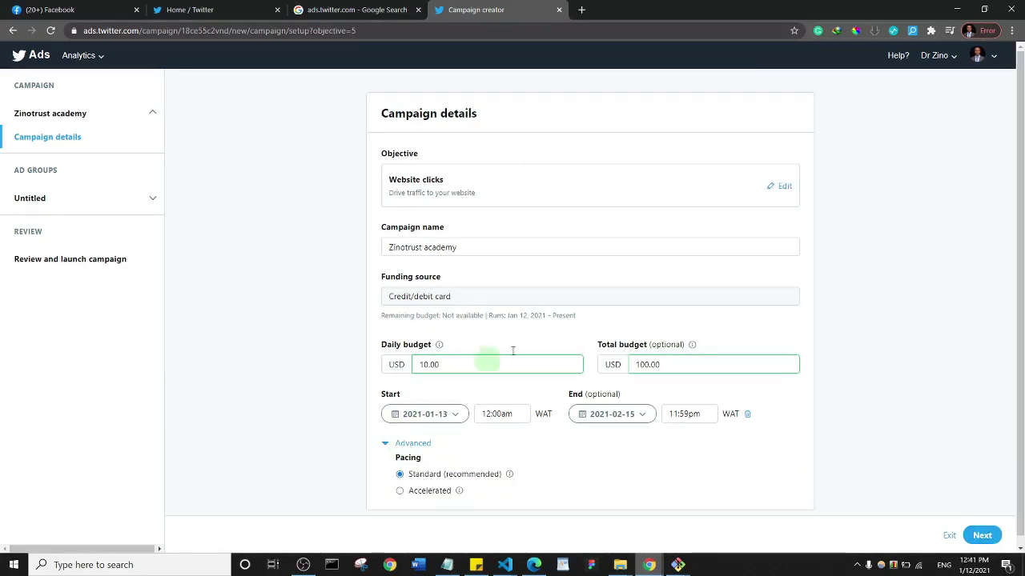
scroll(536, 344, down, 1)
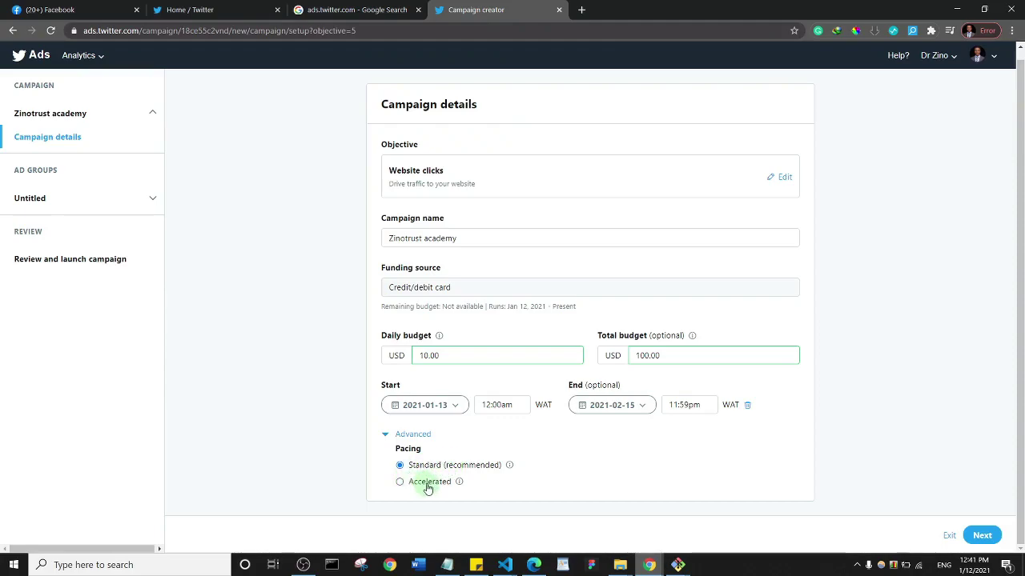
click(508, 467)
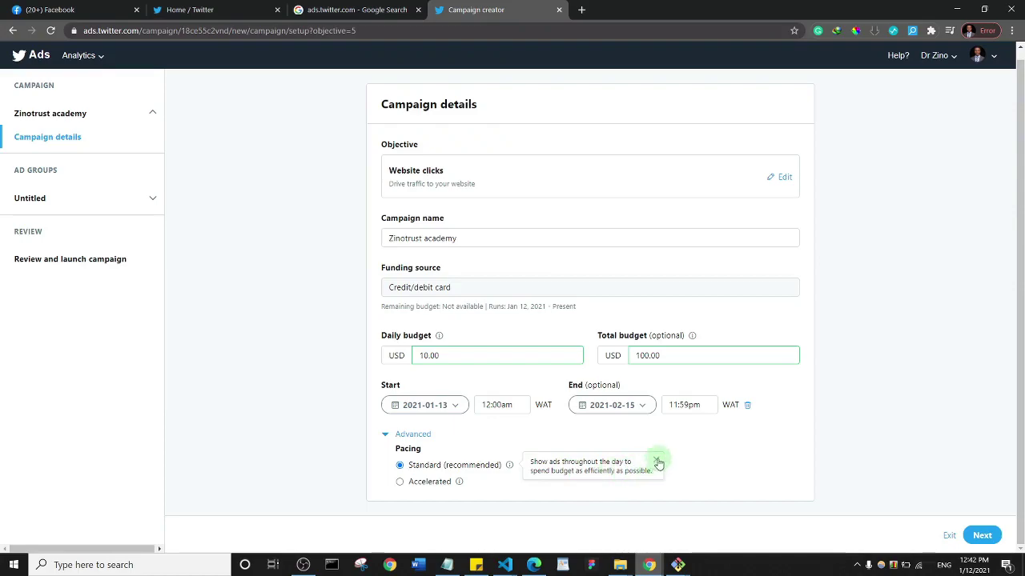
click(722, 460)
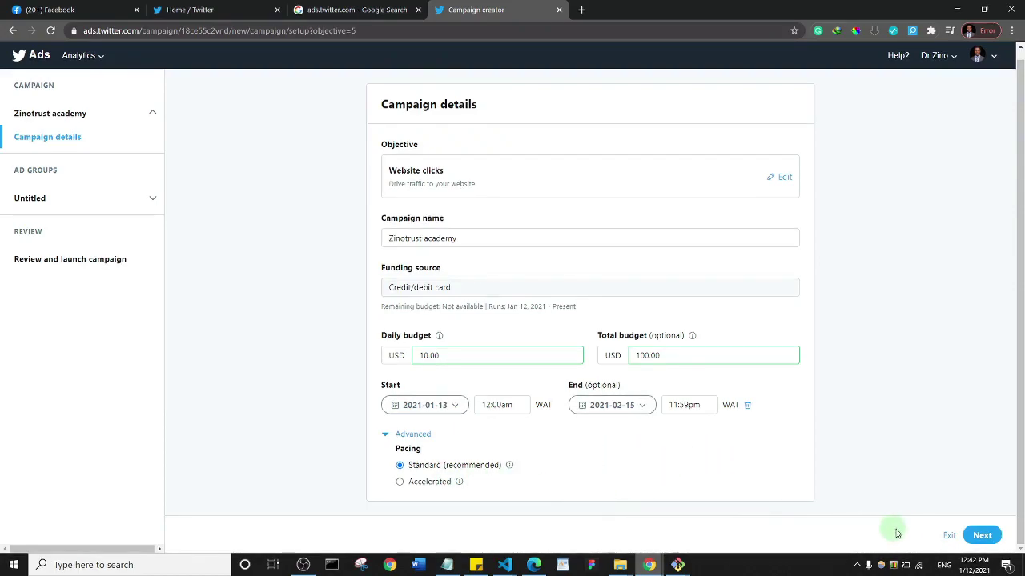
click(982, 535)
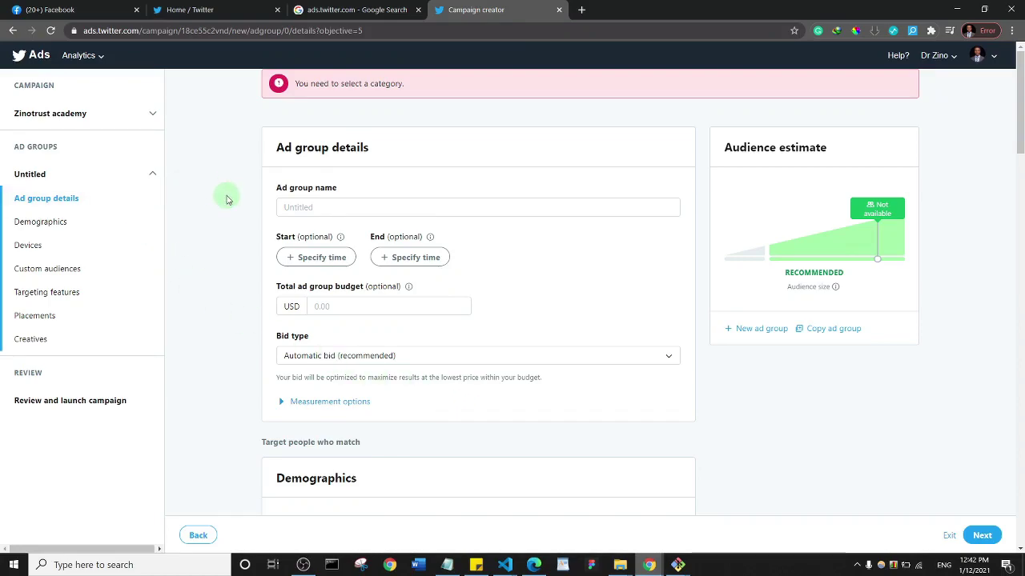
- Name the ad group "Zinotrust ad group"
click(341, 207)
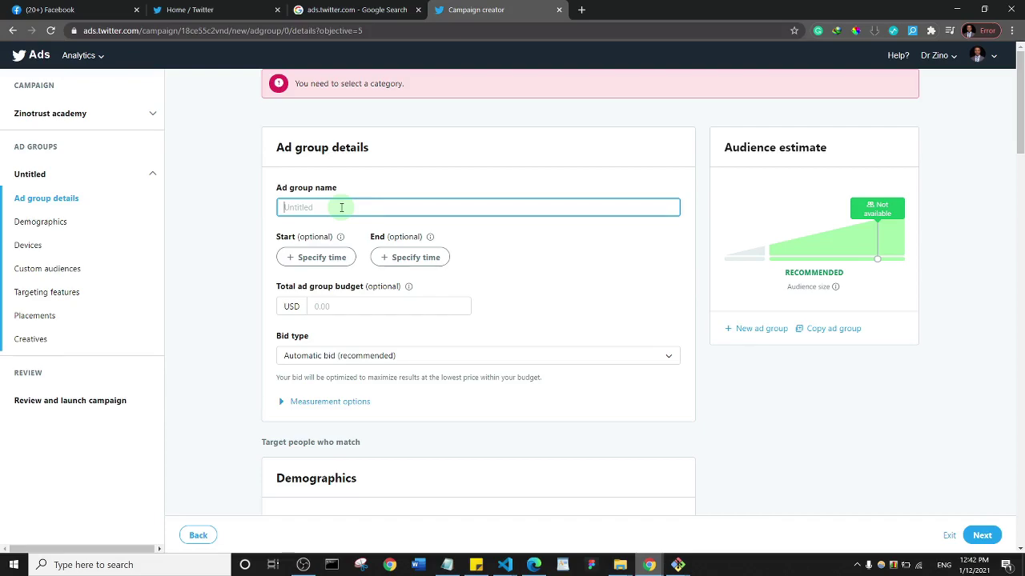
text(Zinotrust ad gr)
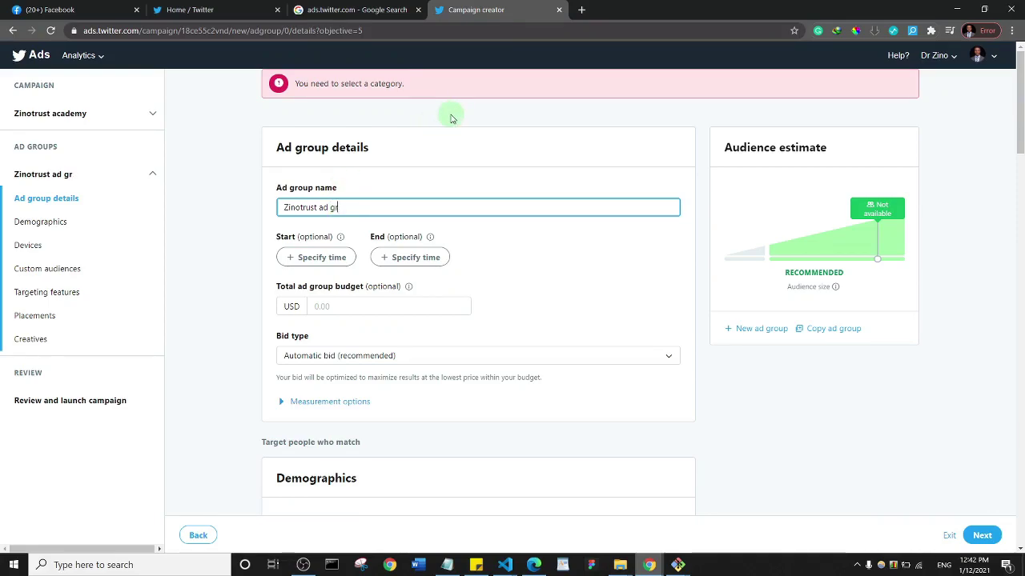
text(upooup)
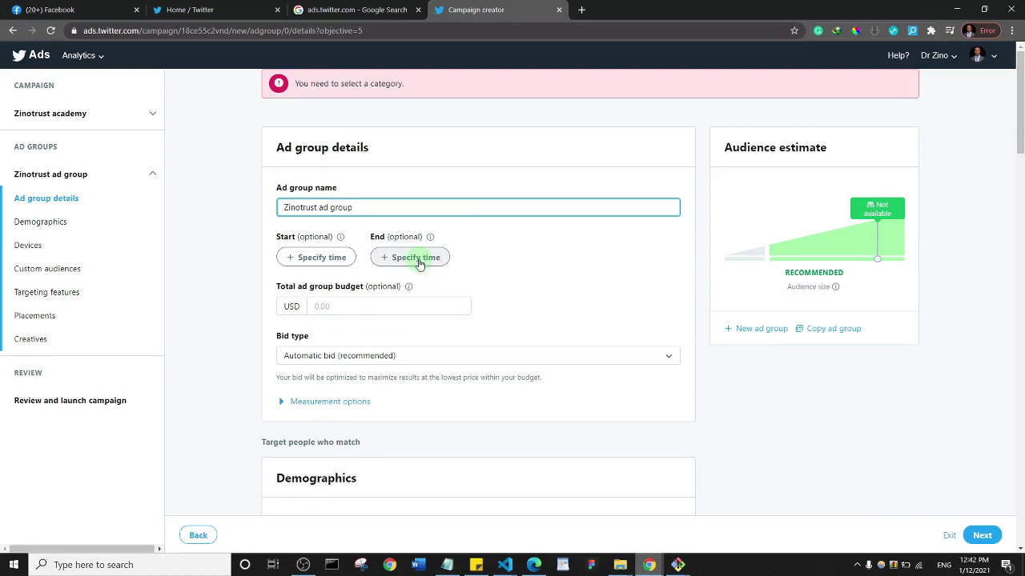
- Add a start time of 2021-01-12, 12:42pm to the ad group and set its total budget to 50 USD
click(310, 260)
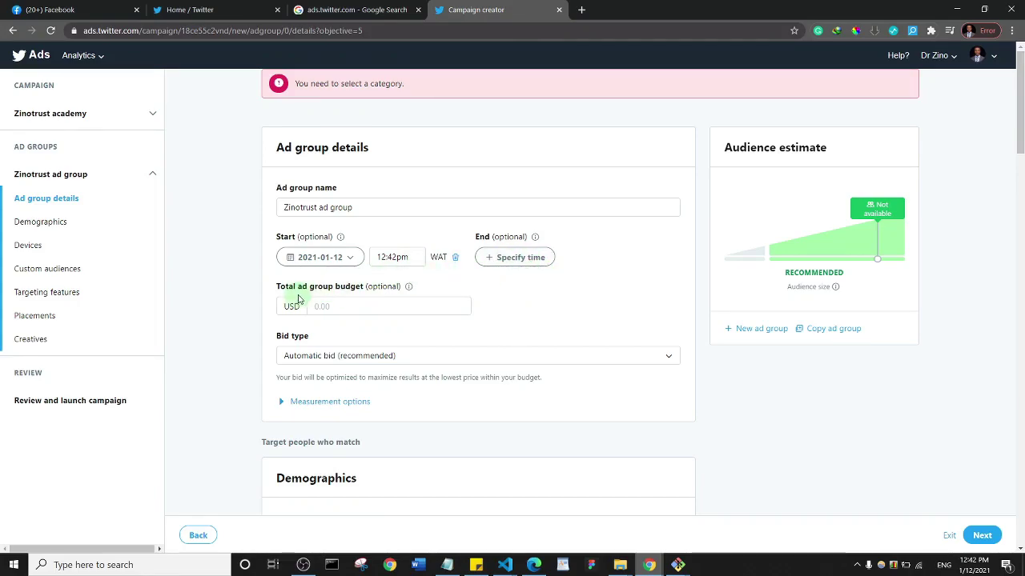
click(348, 305)
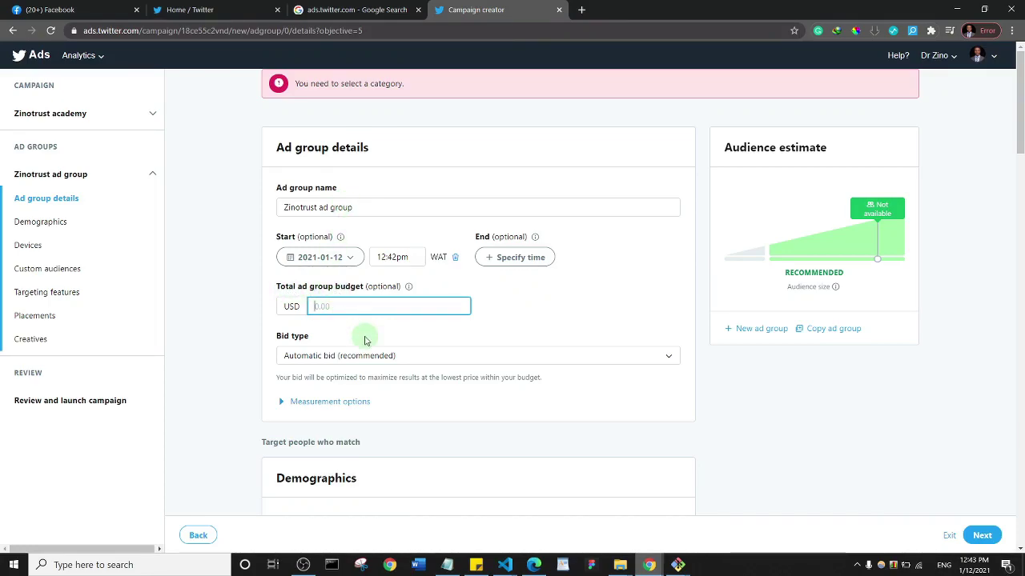
text(50)
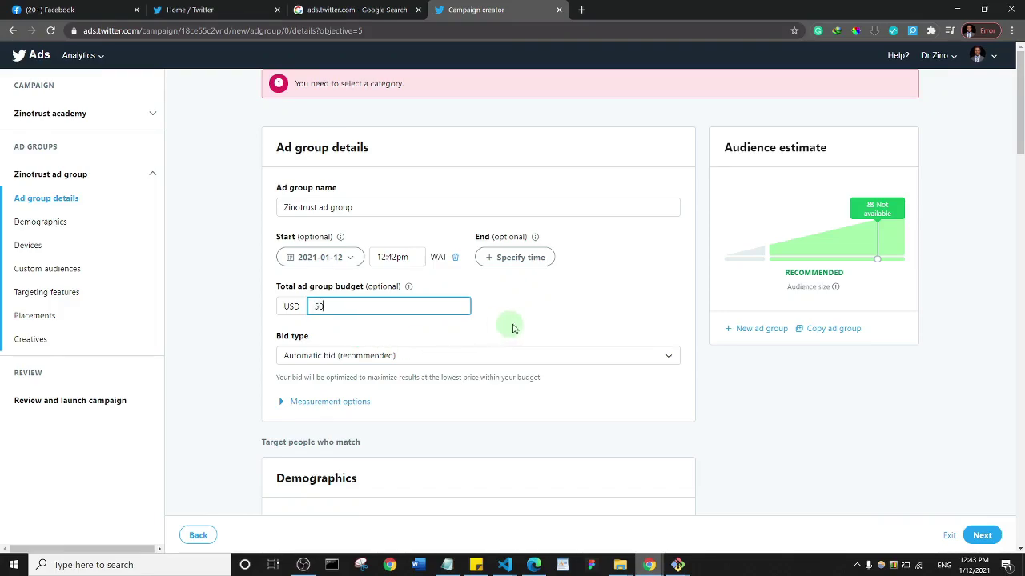
click(544, 323)
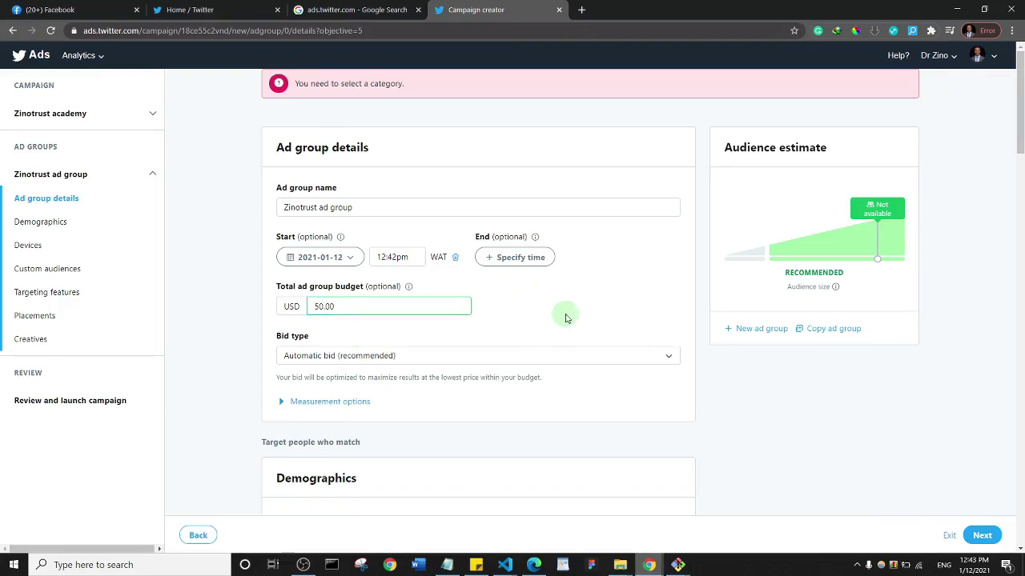
- Look through the ad group's bid types and choose Automatic bid (recommended)
drag(1016, 120, 1020, 144)
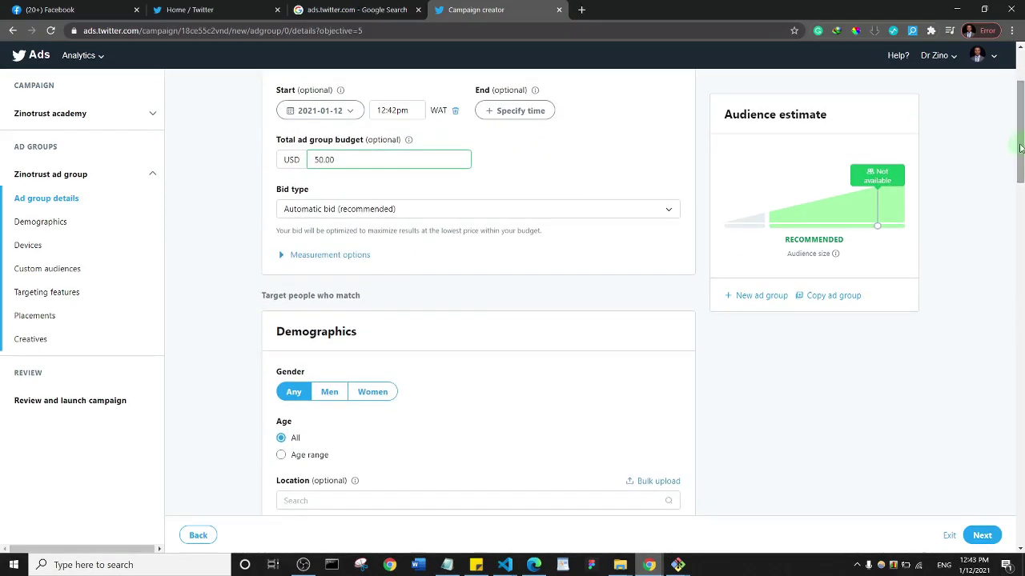
click(410, 211)
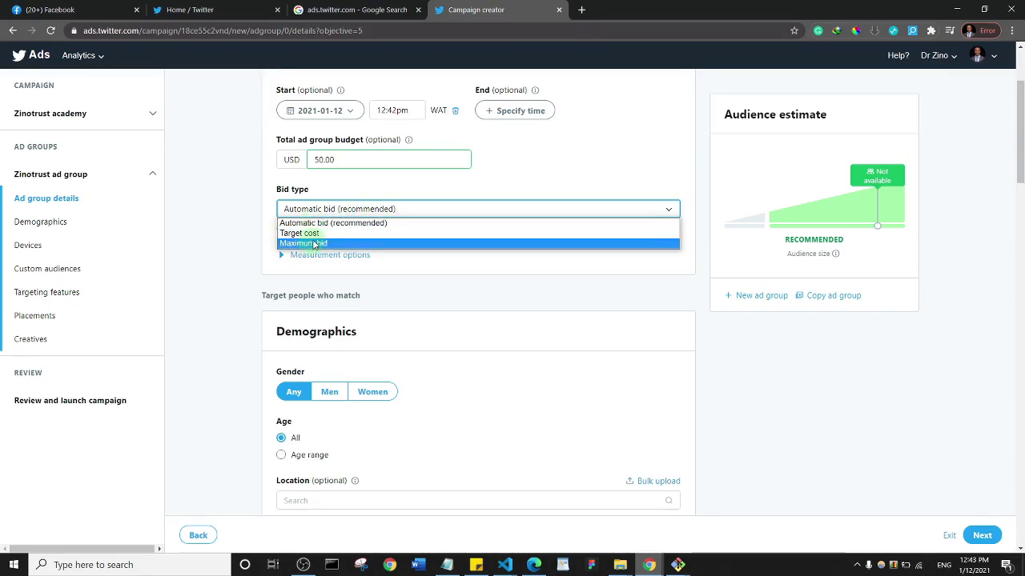
click(337, 223)
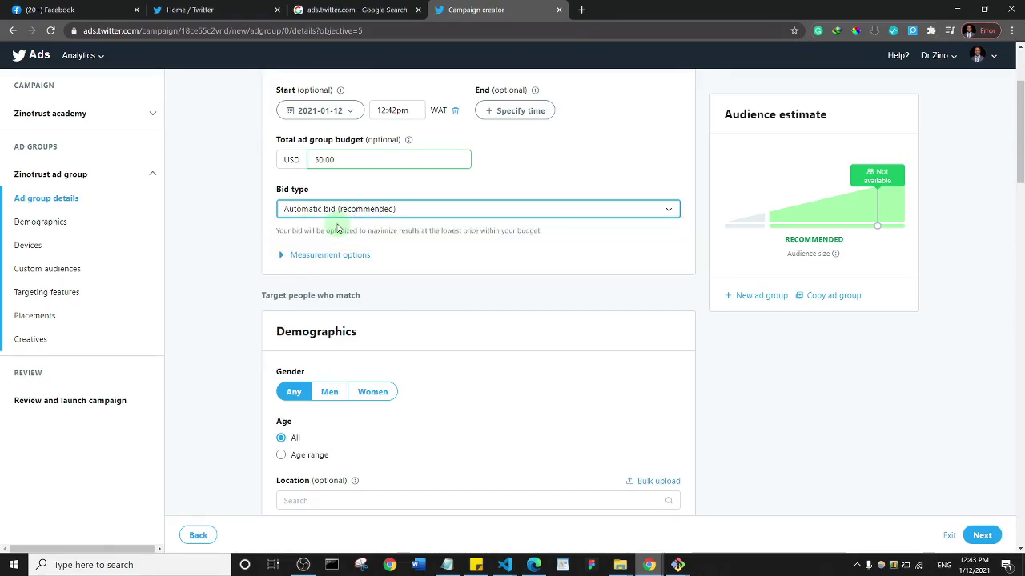
click(416, 207)
click(575, 172)
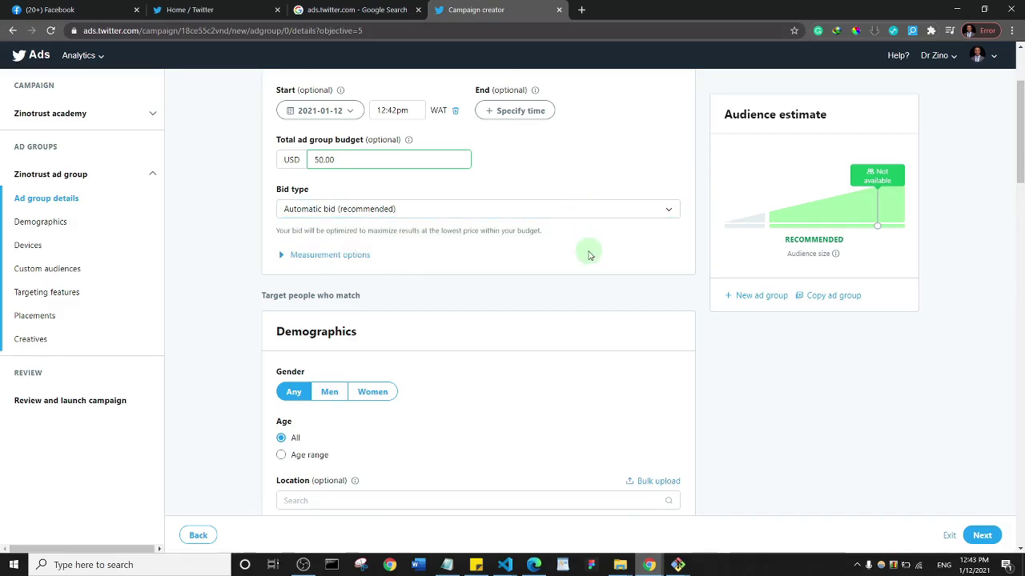
- Set the target gender to Any in the ad group's demographics
drag(1017, 134, 1021, 171)
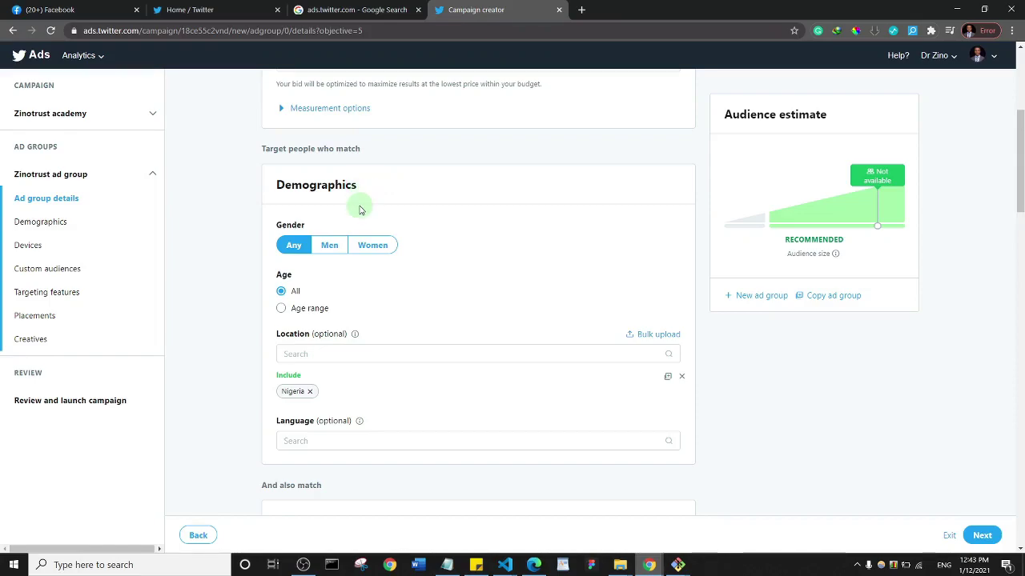
click(328, 244)
click(302, 249)
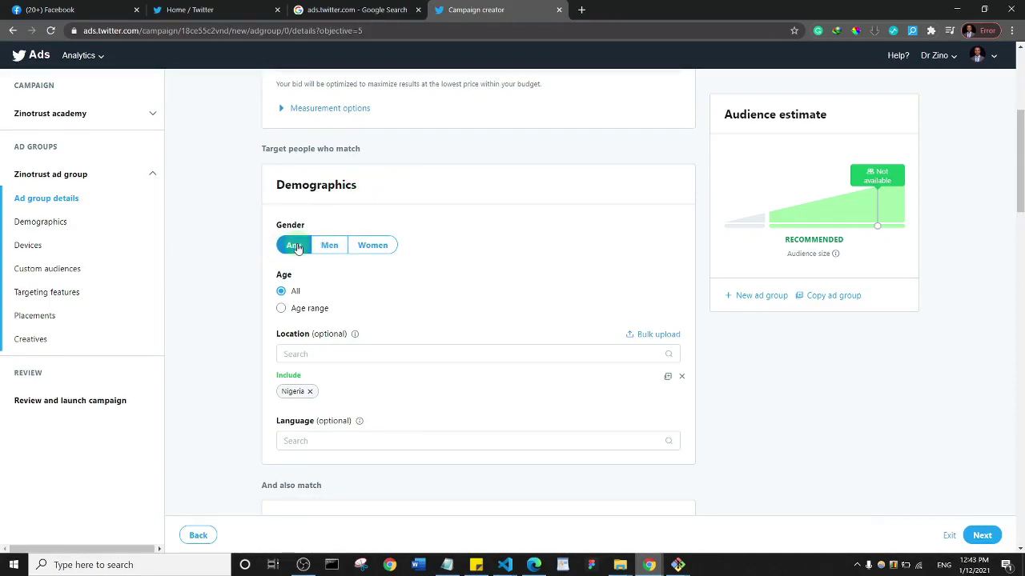
- Set the target age range to 18–34 in the ad group's demographics
click(299, 294)
click(295, 293)
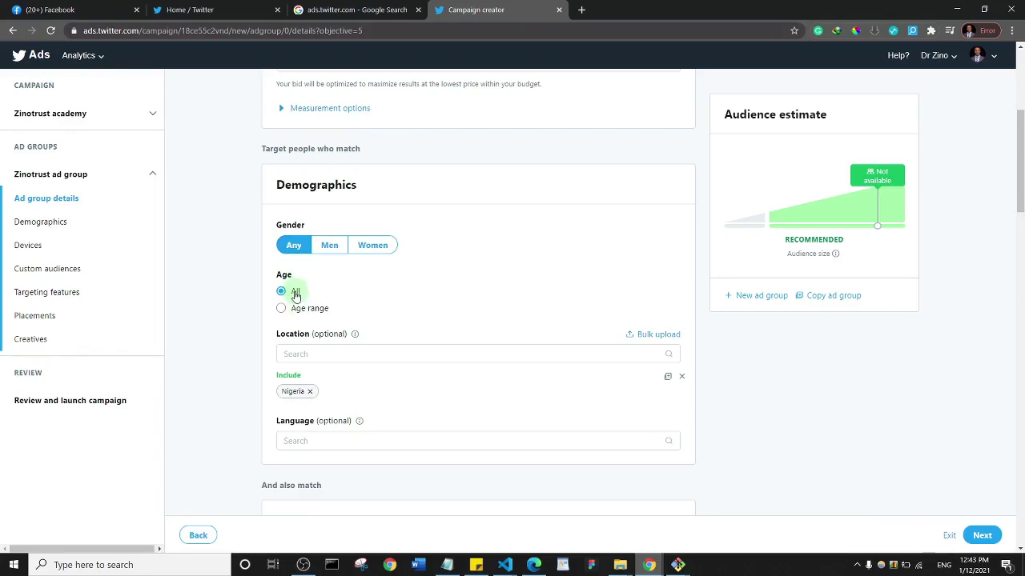
click(292, 309)
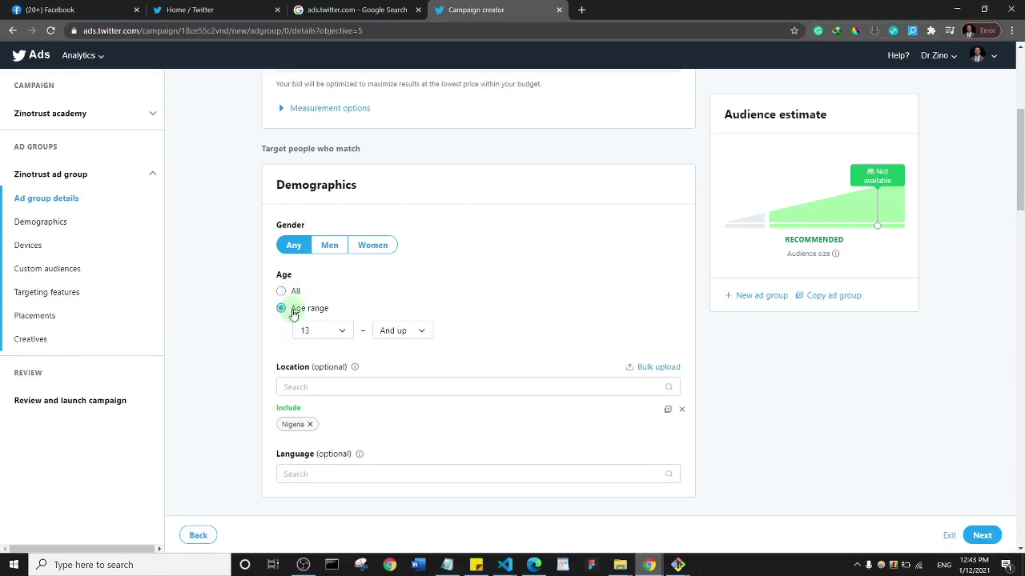
click(332, 337)
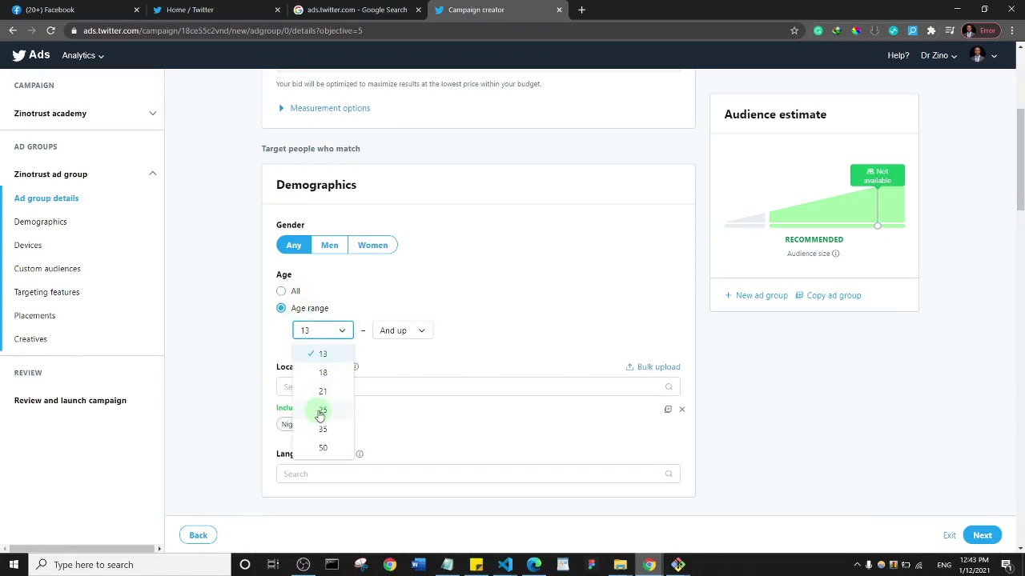
click(324, 372)
click(396, 335)
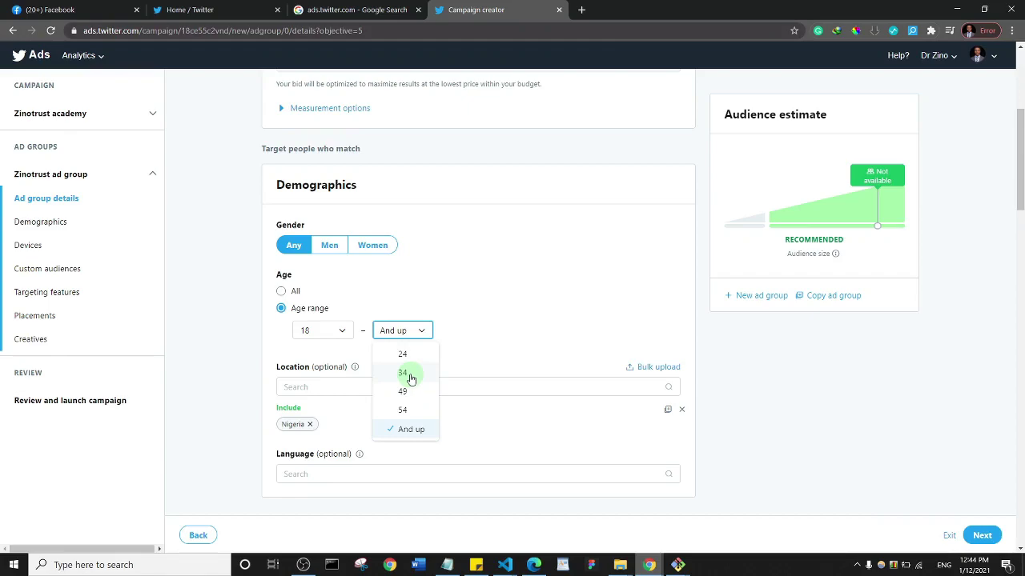
click(409, 376)
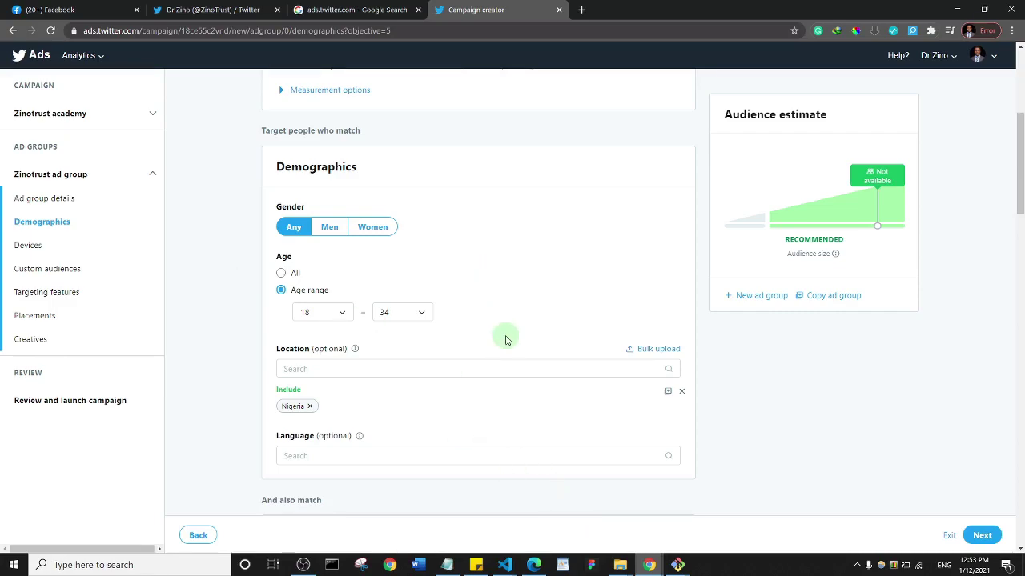
- Search the demographics' target locations for Abuja
click(331, 367)
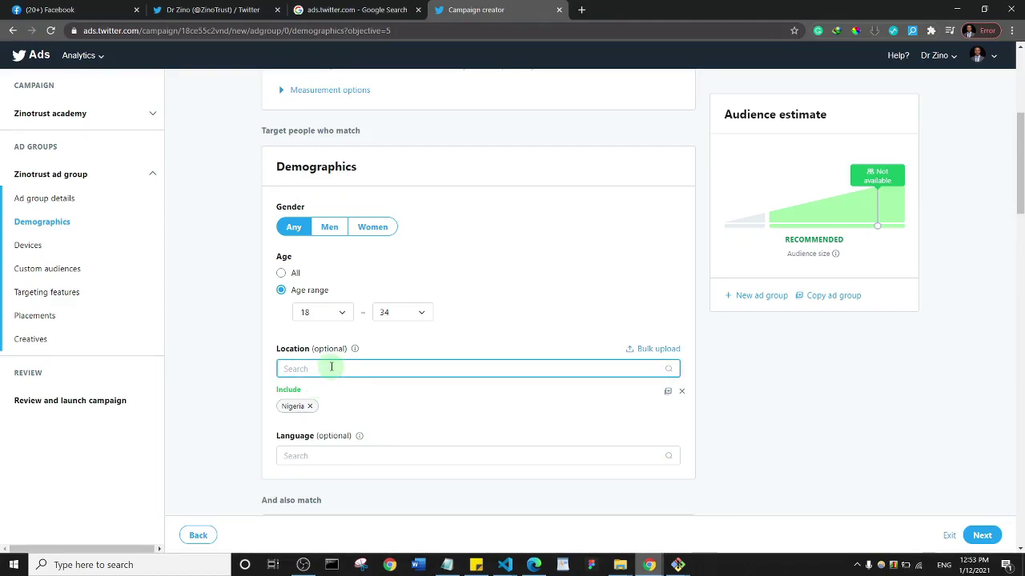
text(Abu)
key(BackSpace)
key(BackSpace)
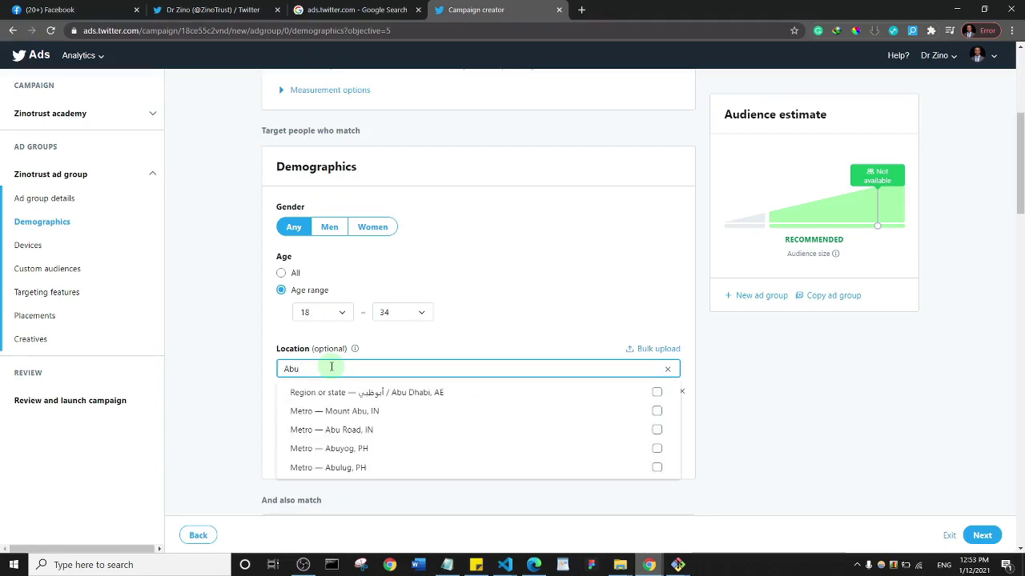
text(ja)
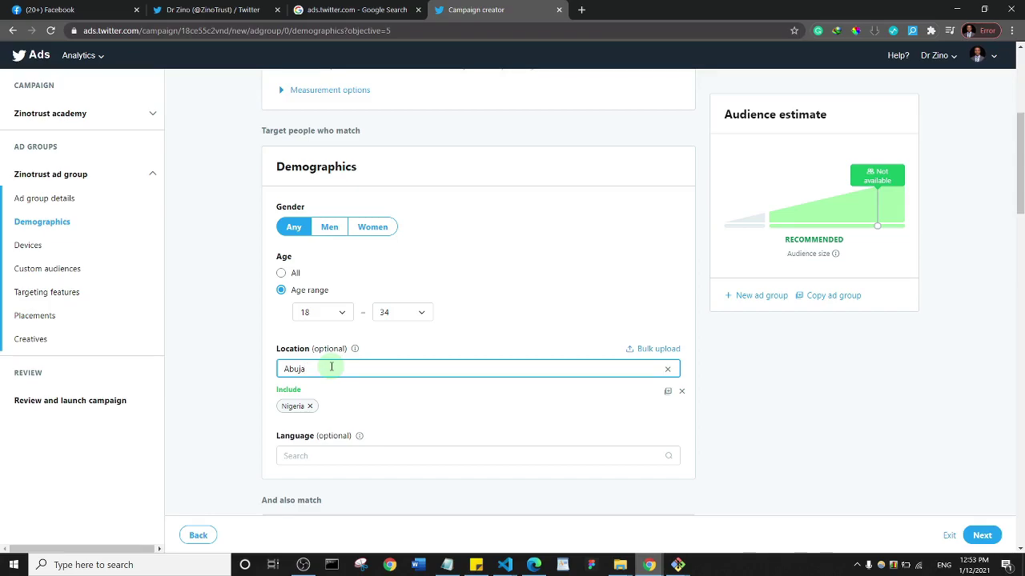
- Search the target locations for "lagos nigeria" and close the suggestions without adding a location
key(BackSpace)
key(BackSpace)
key(BackSpace)
key(BackSpace)
text(lagos)
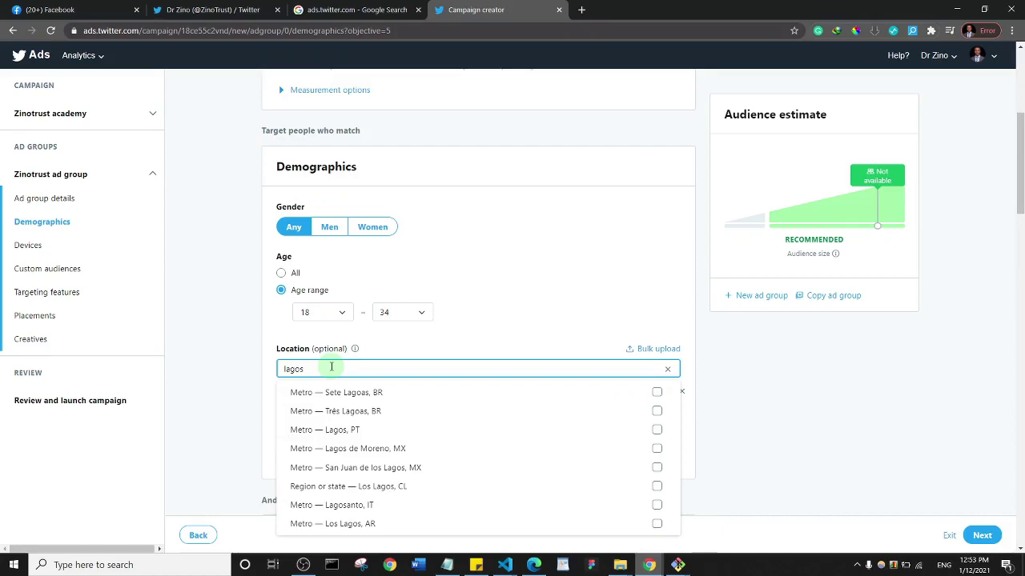
text(nigeria)
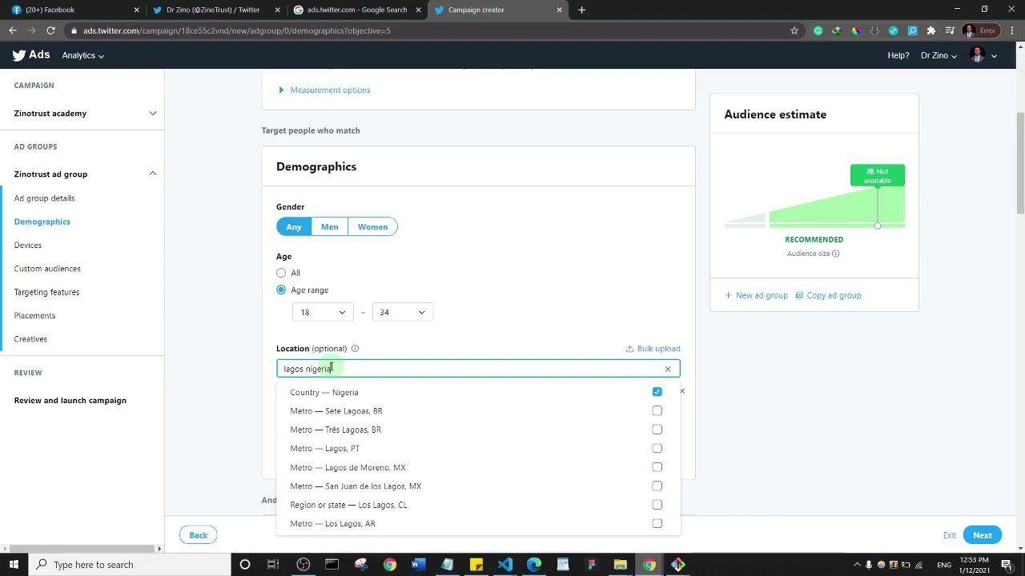
click(220, 350)
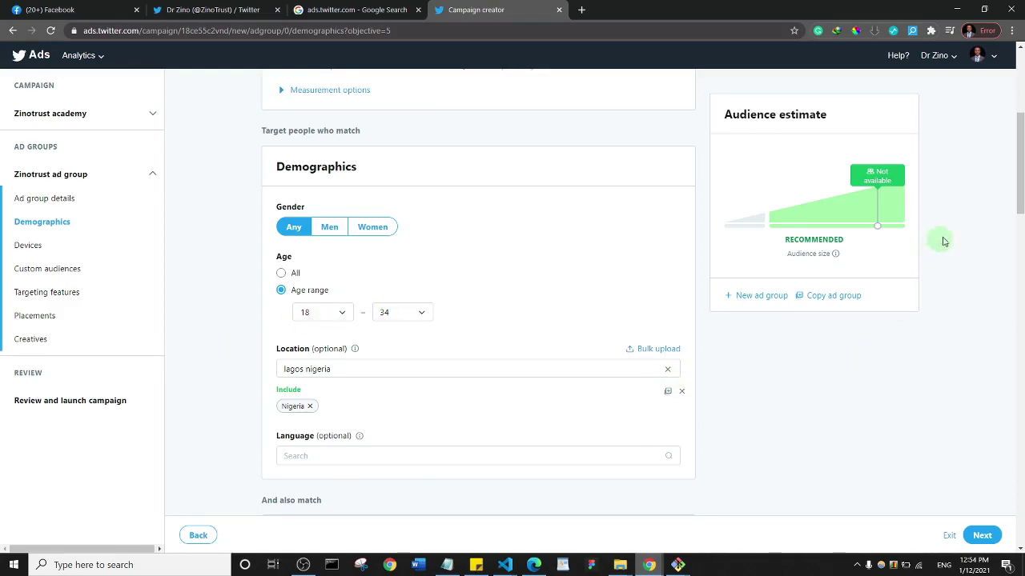
- Open the optional language targeting, close it without a choice and view its explanation
drag(1020, 184, 1021, 215)
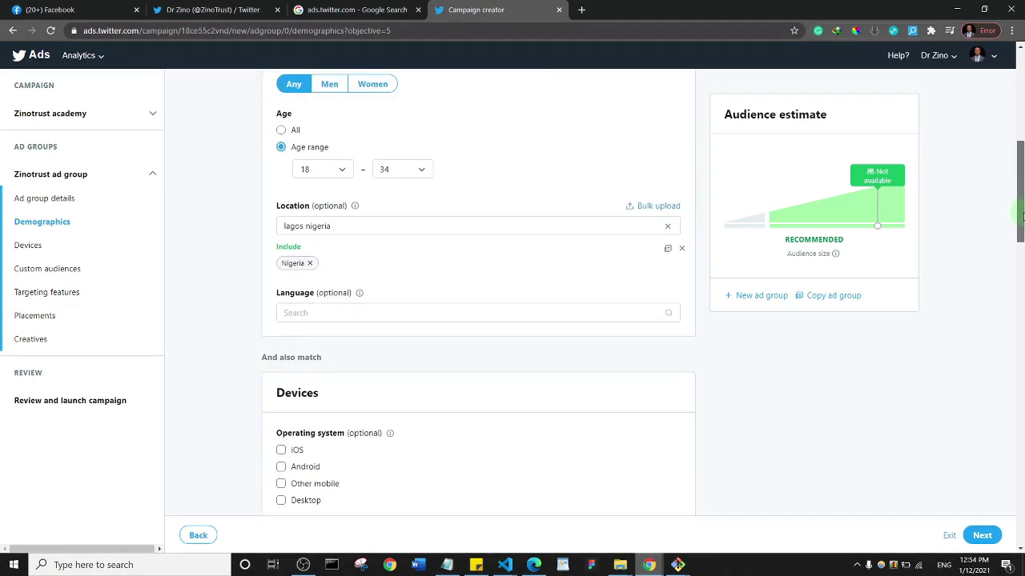
click(313, 312)
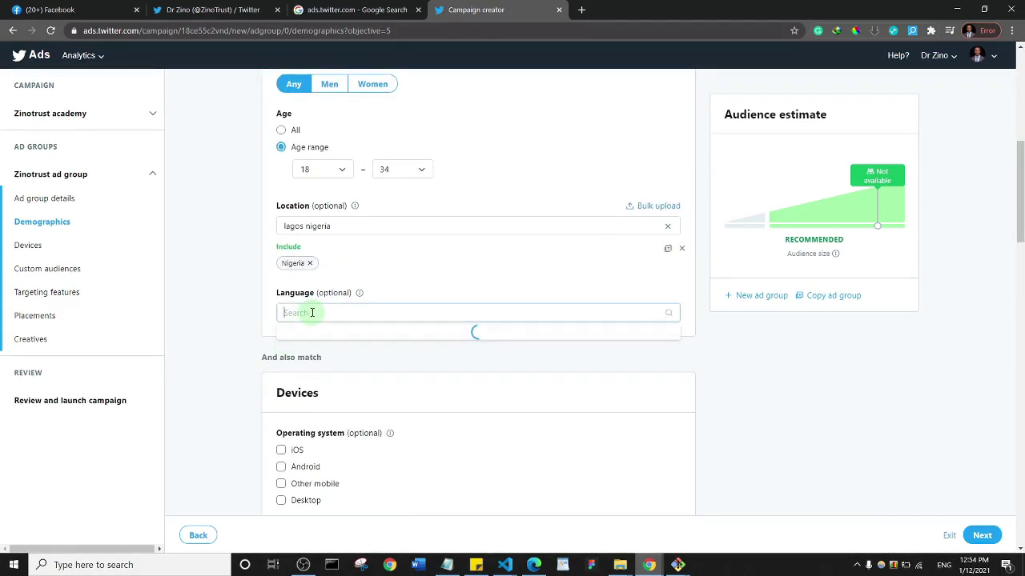
click(248, 311)
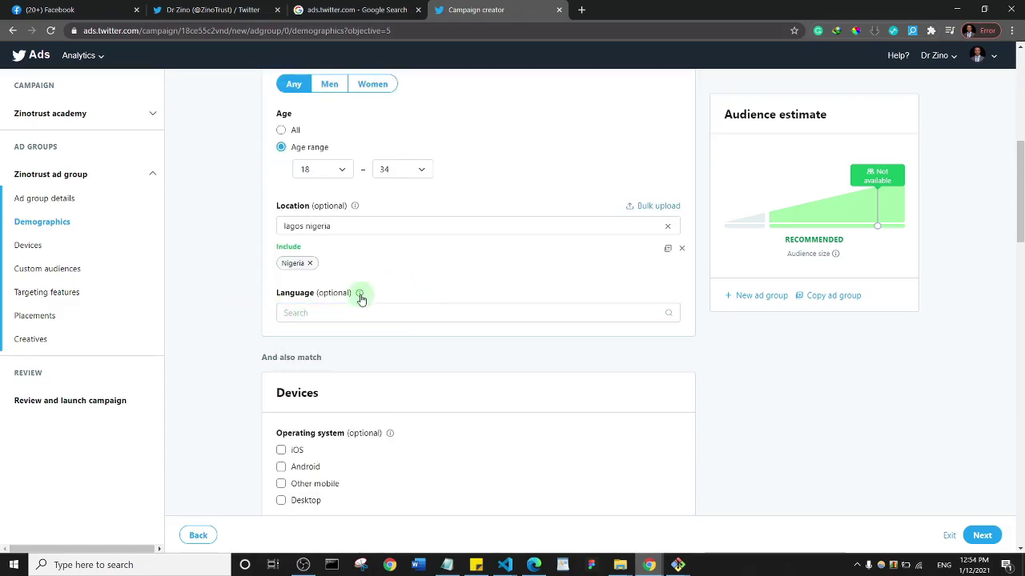
mouse_move(361, 298)
- Target Android as an operating system, look through its version choices and keep it on All
drag(1014, 210, 1019, 243)
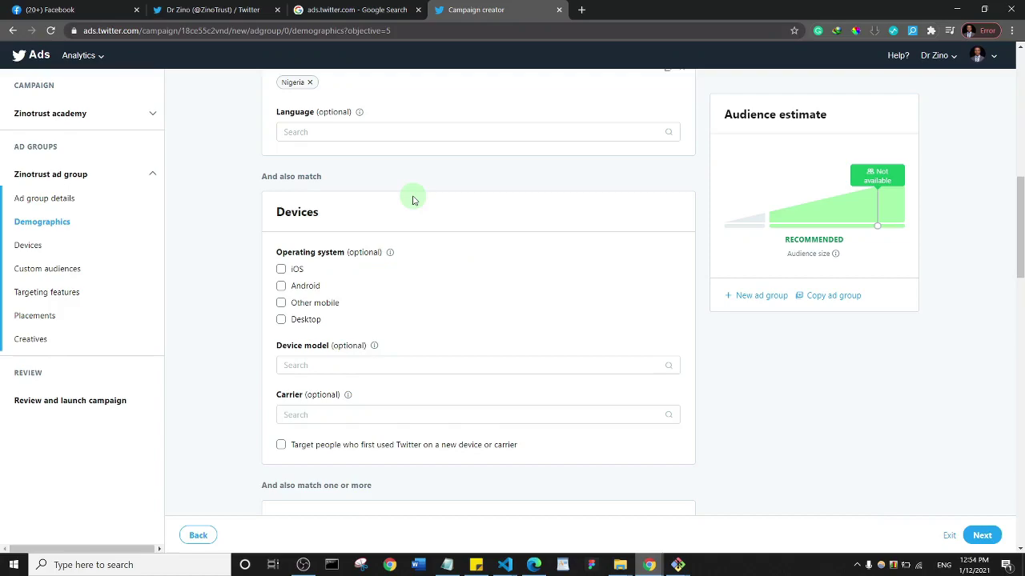
click(281, 287)
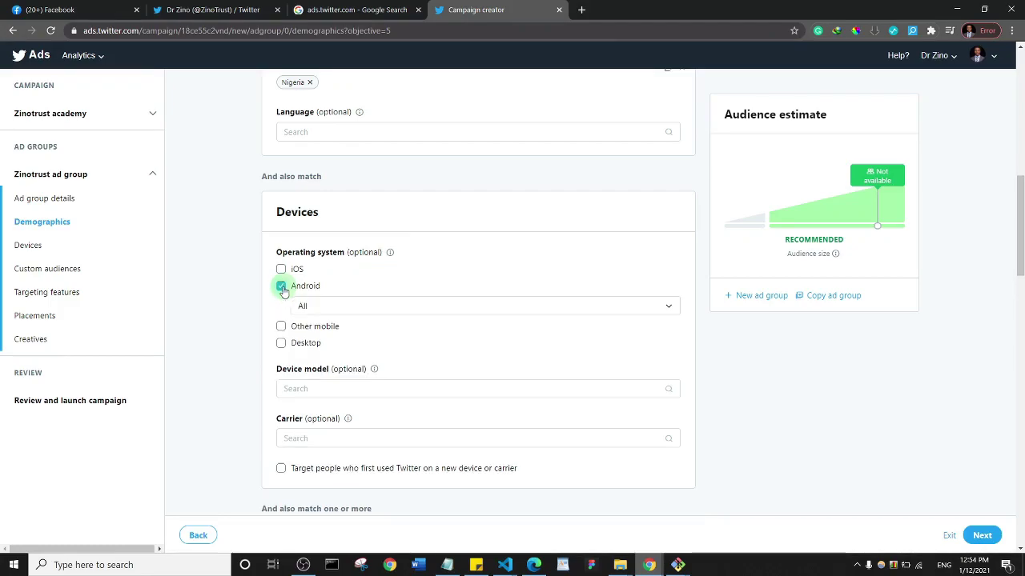
click(328, 306)
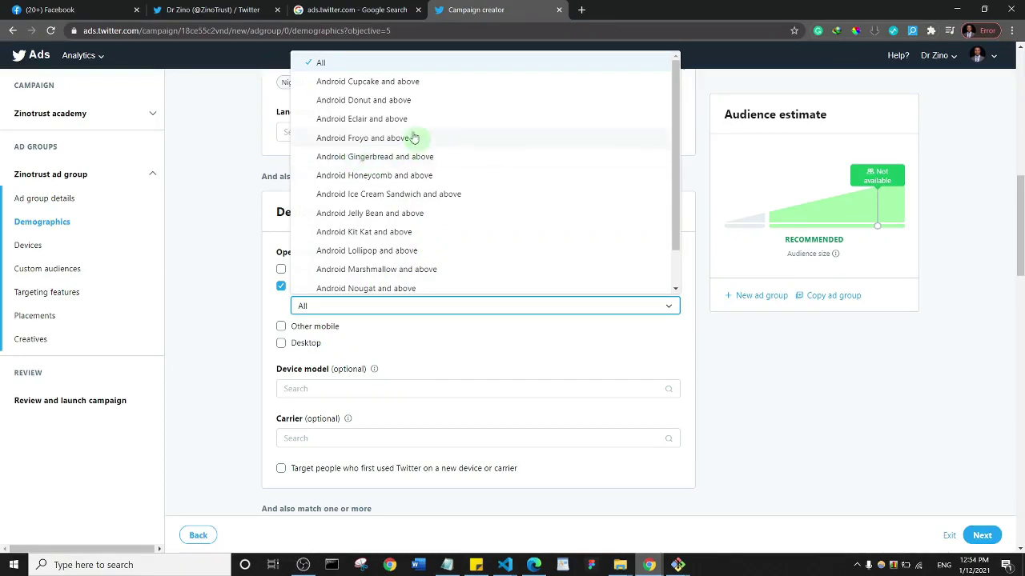
scroll(392, 160, down, 1)
scroll(425, 193, up, 1)
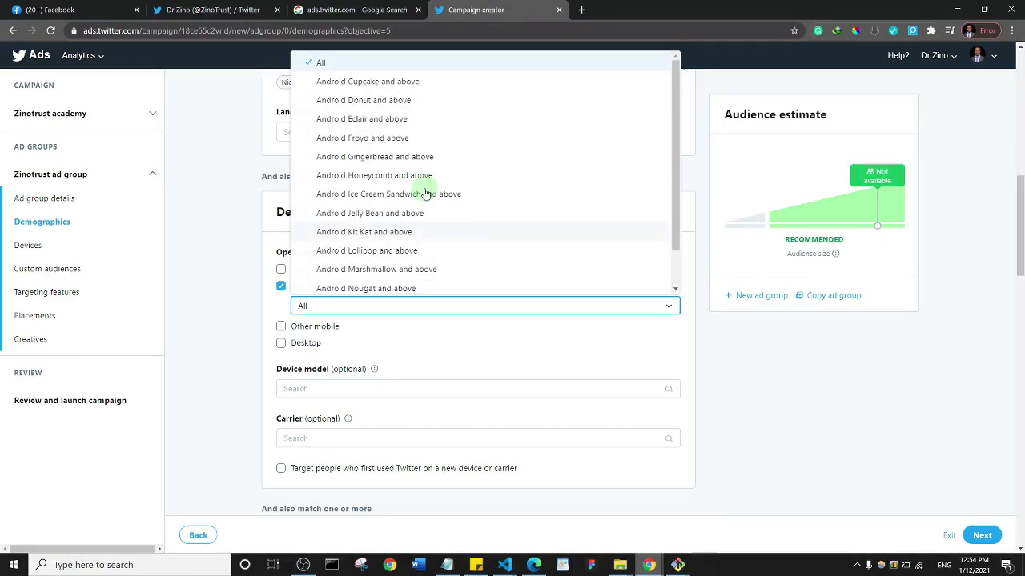
click(257, 306)
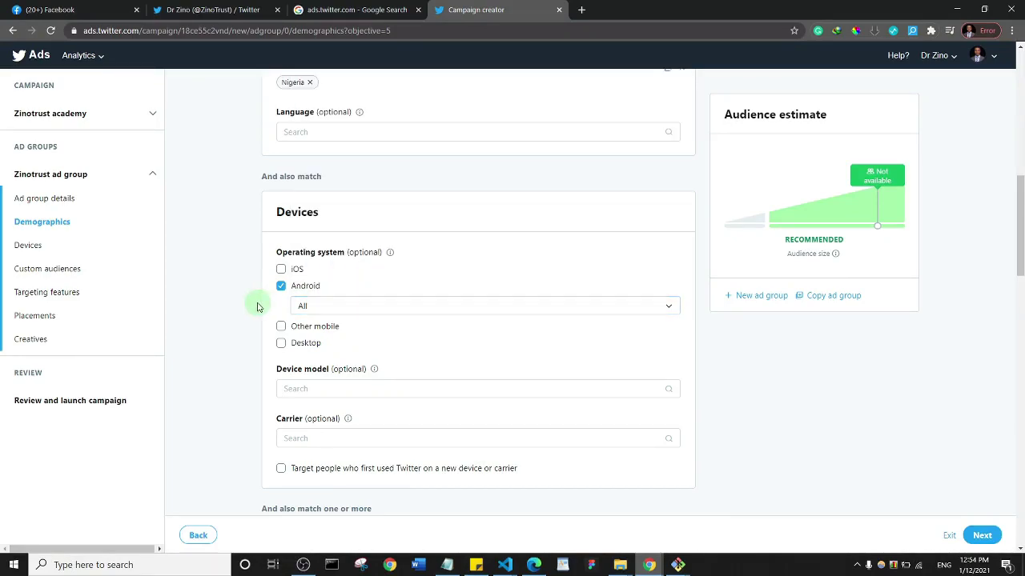
- Try out the operating system choices and end with both iOS and Android targeted
click(281, 268)
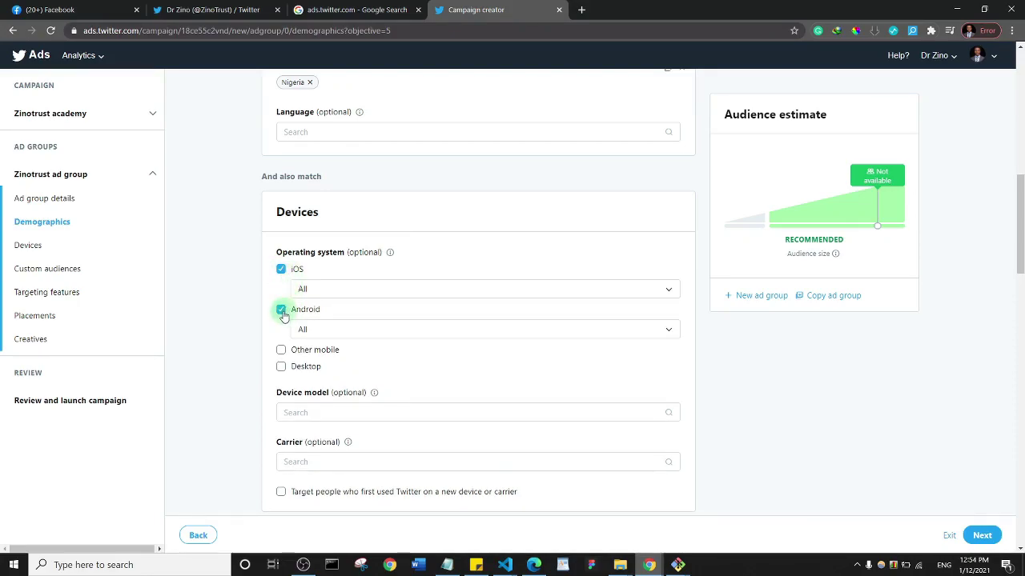
click(281, 308)
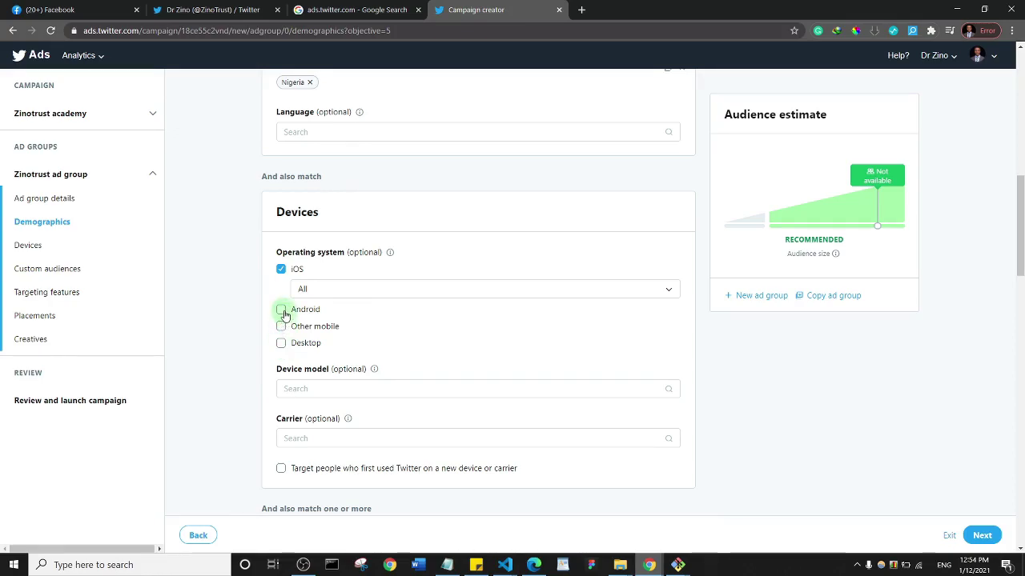
click(281, 269)
click(281, 286)
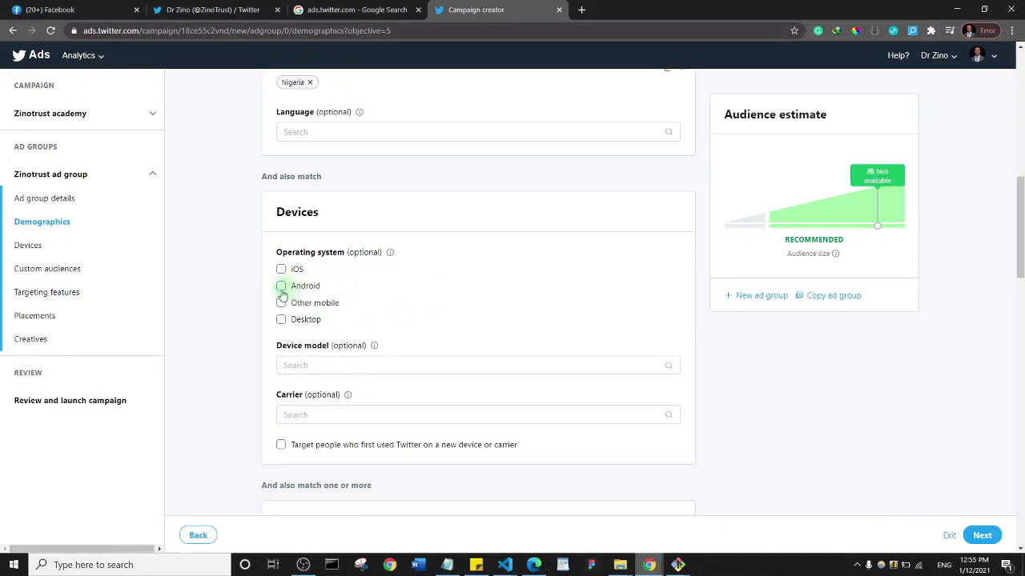
click(281, 269)
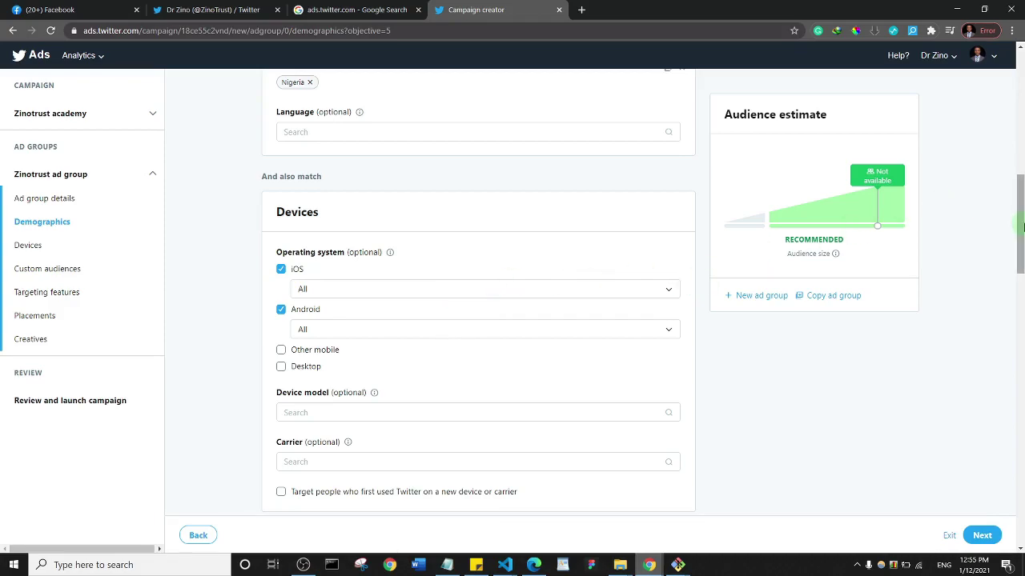
- Look over the remaining device options and view the explanation of Custom audiences
drag(1022, 227, 1022, 270)
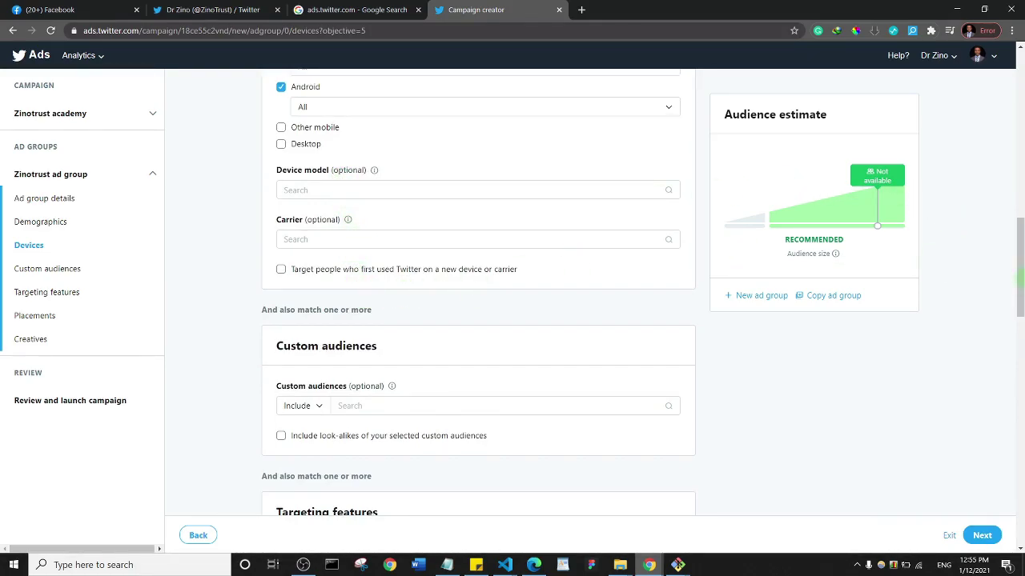
drag(1020, 279, 1021, 317)
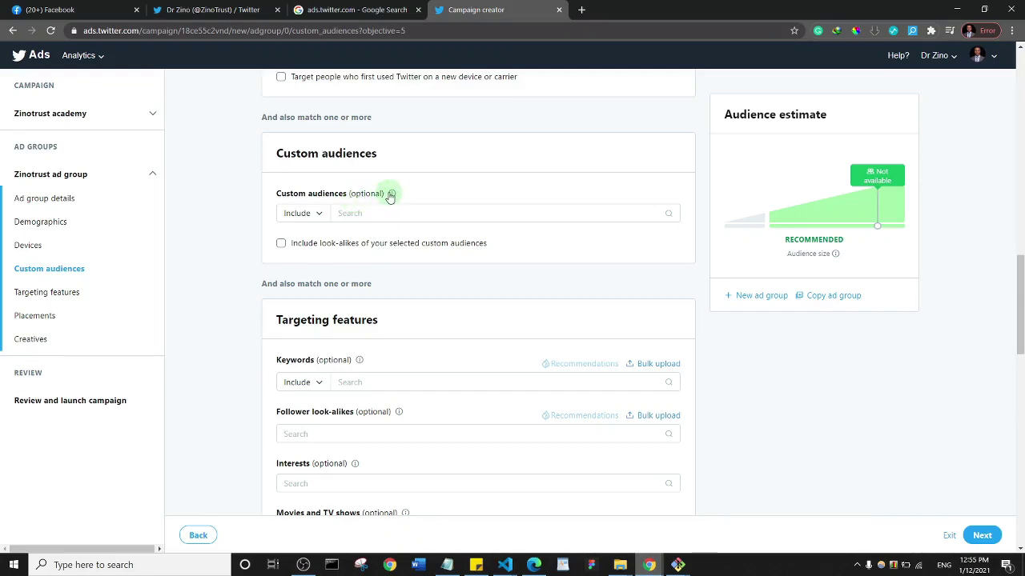
mouse_move(392, 198)
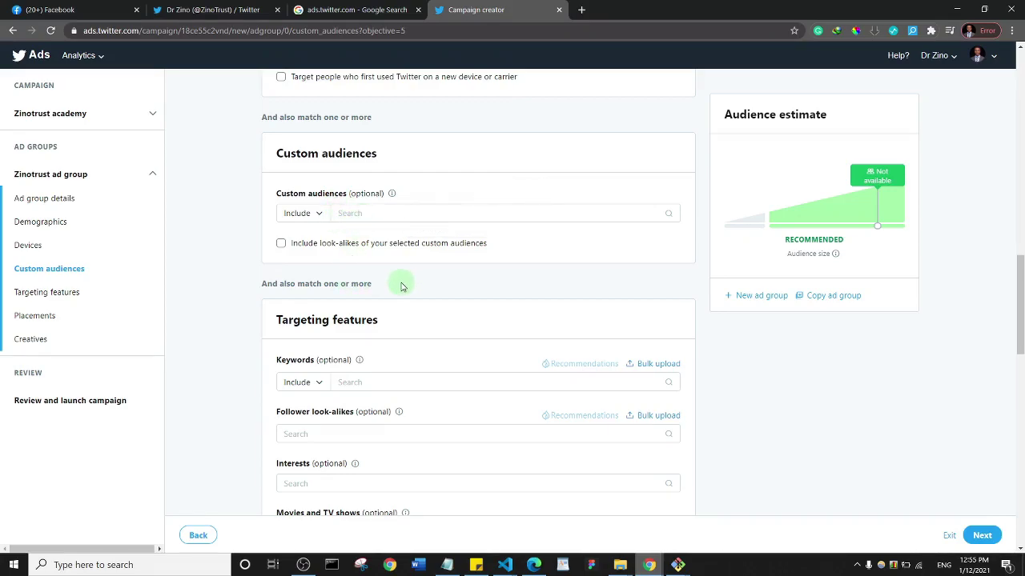
- Include the keyword "javascript" in the ad group's targeting features
drag(1021, 284, 1020, 315)
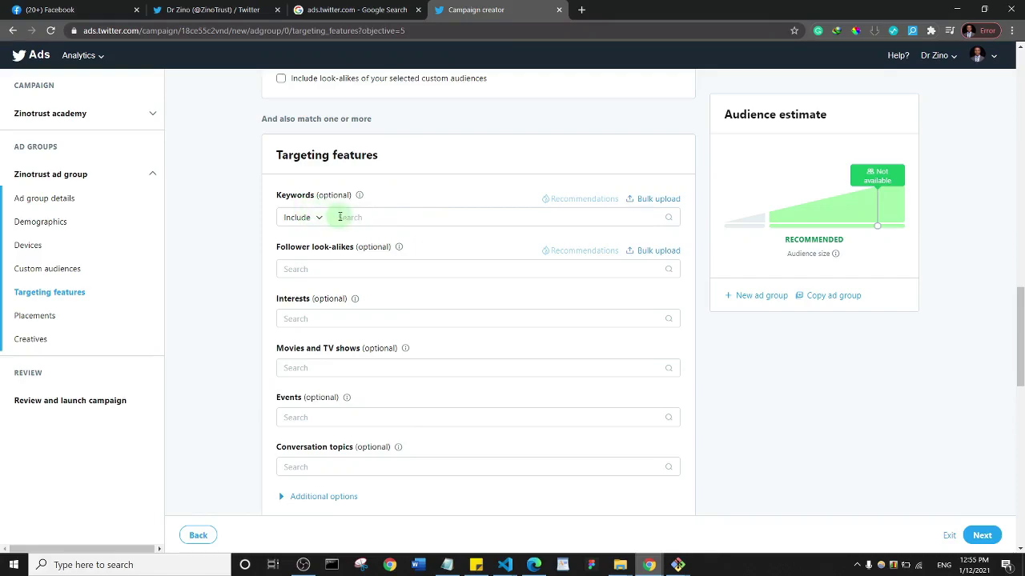
click(374, 216)
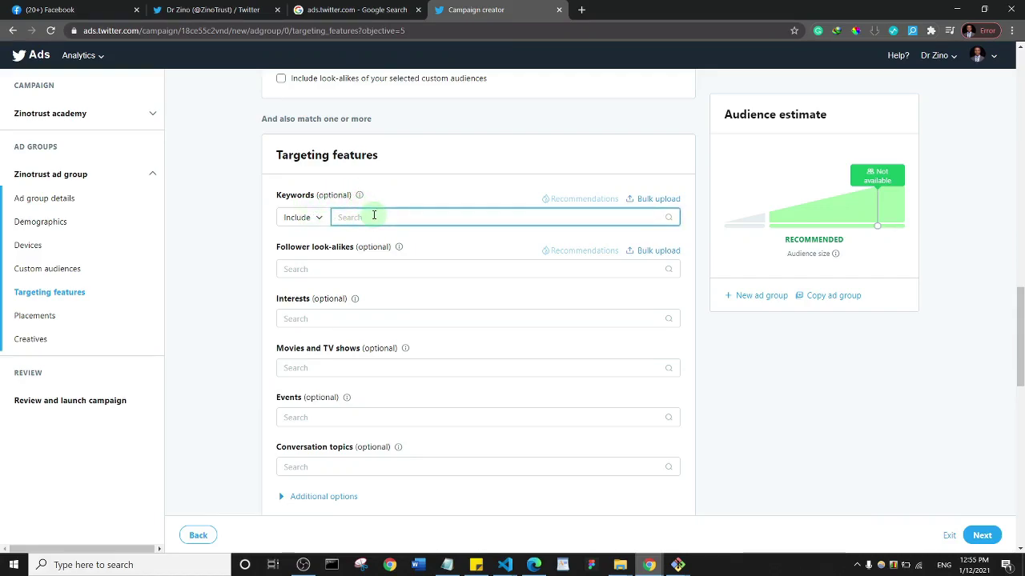
text(java)
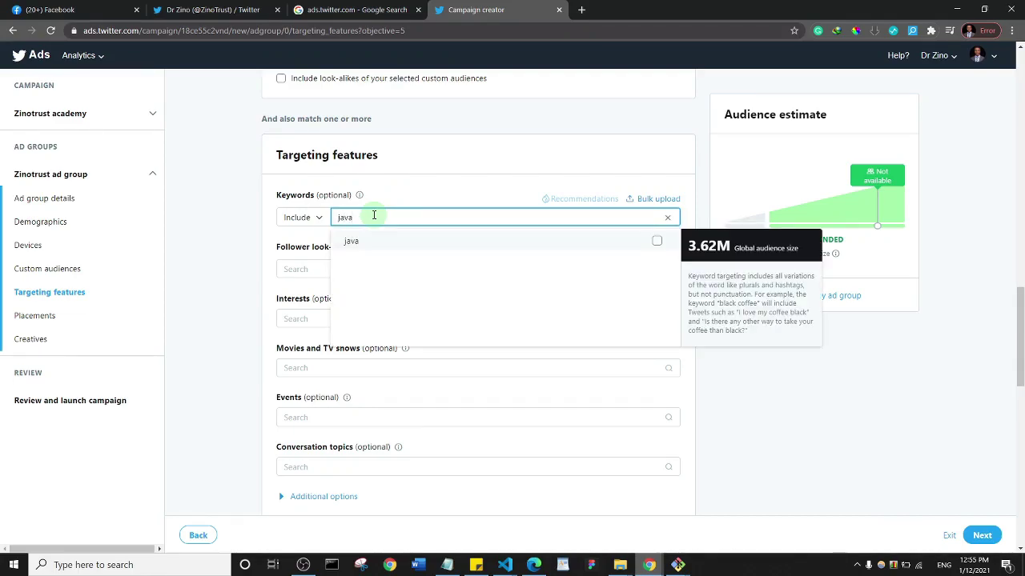
text(sc)
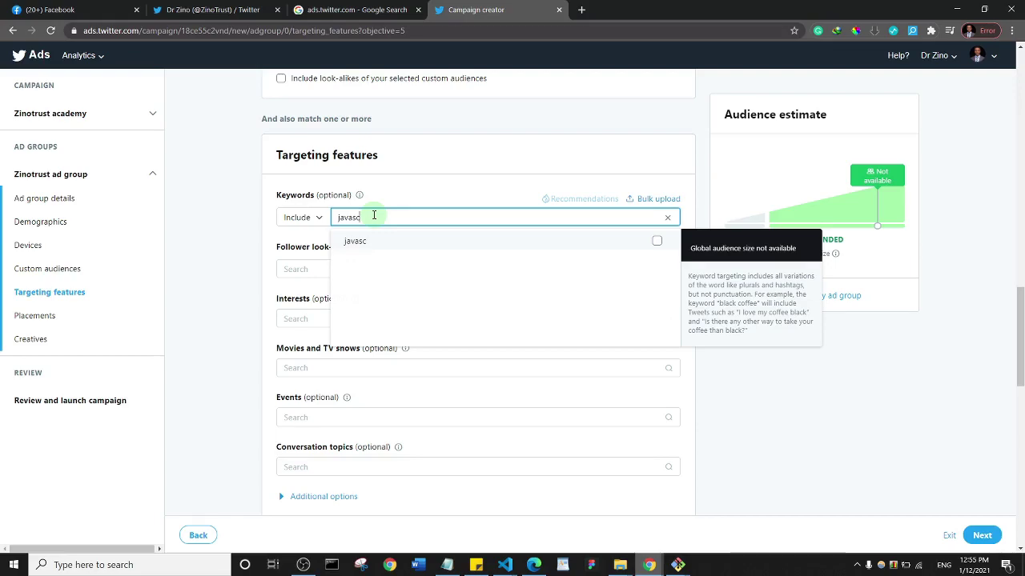
text(ript)
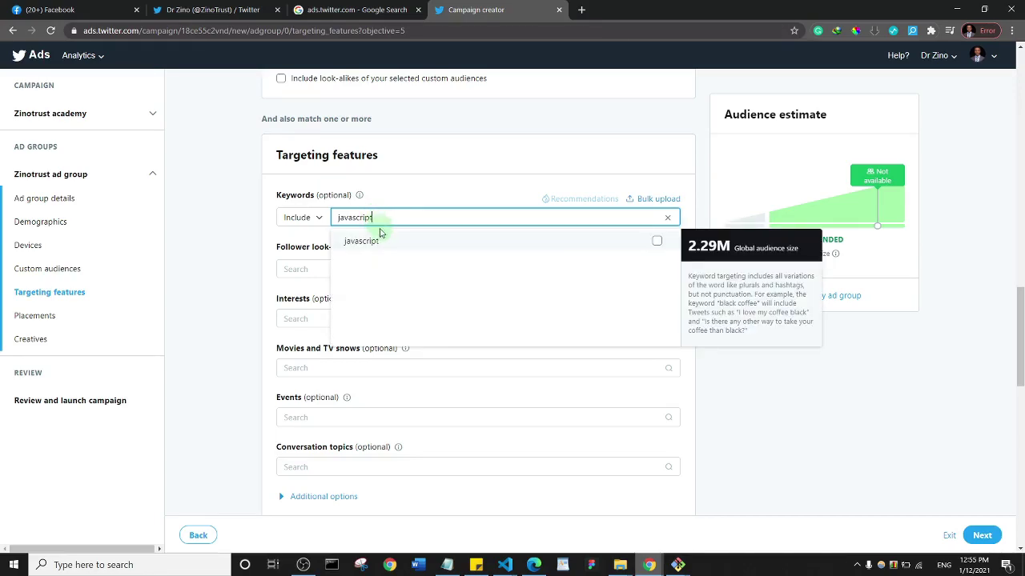
click(381, 245)
- Include "web development" as another keyword in the targeting features and close the suggestions
click(408, 216)
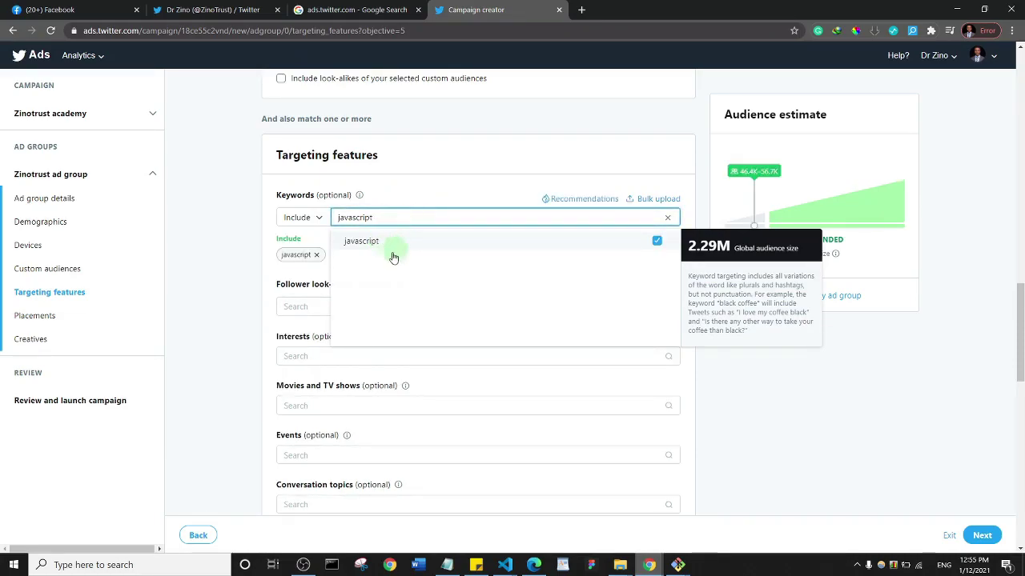
key(ctrl+a)
text(web de)
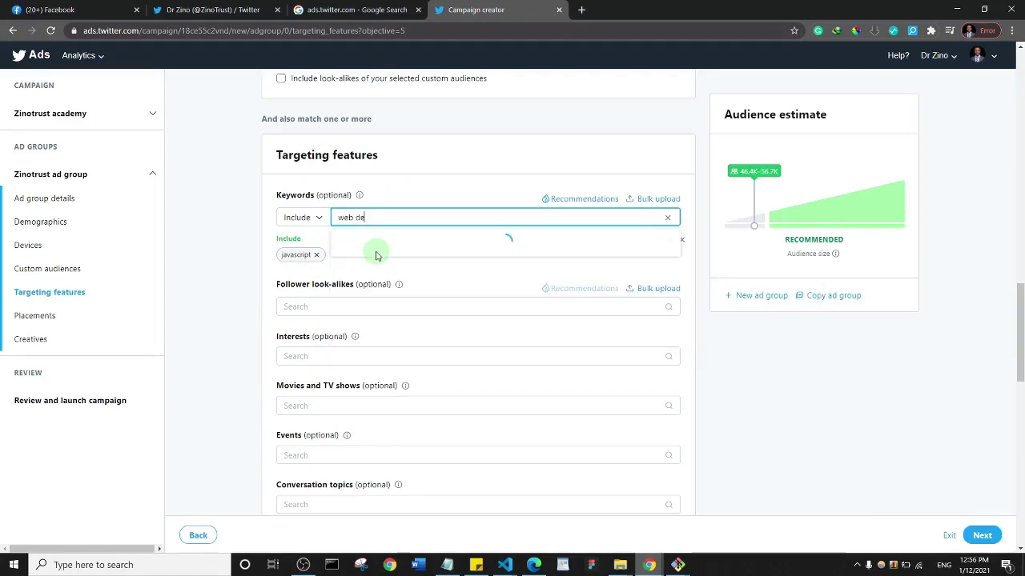
text(velopment)
click(405, 245)
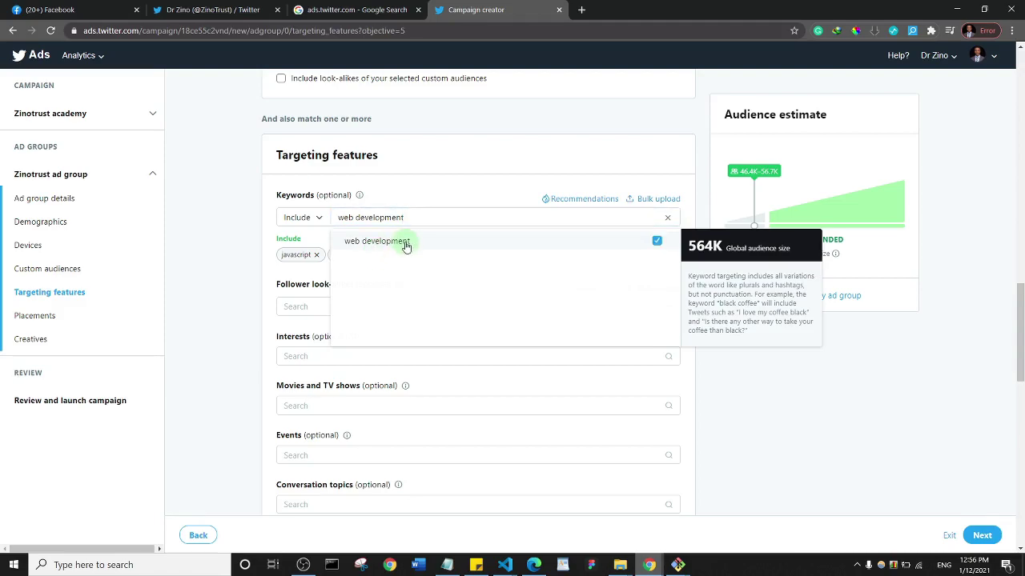
click(220, 266)
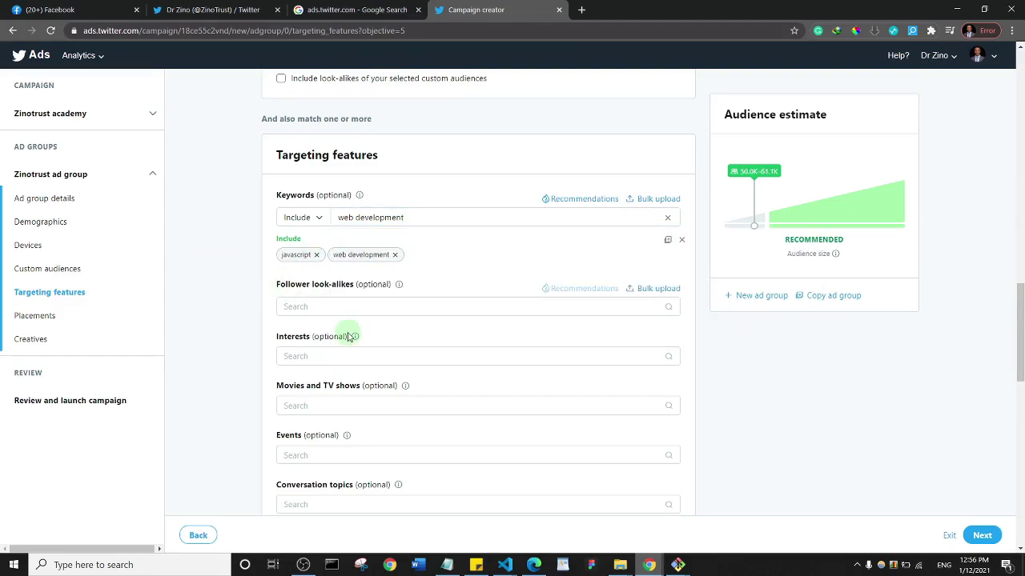
- Clear the leftover "web development" search text from the Keywords field, keeping the included keywords
click(438, 213)
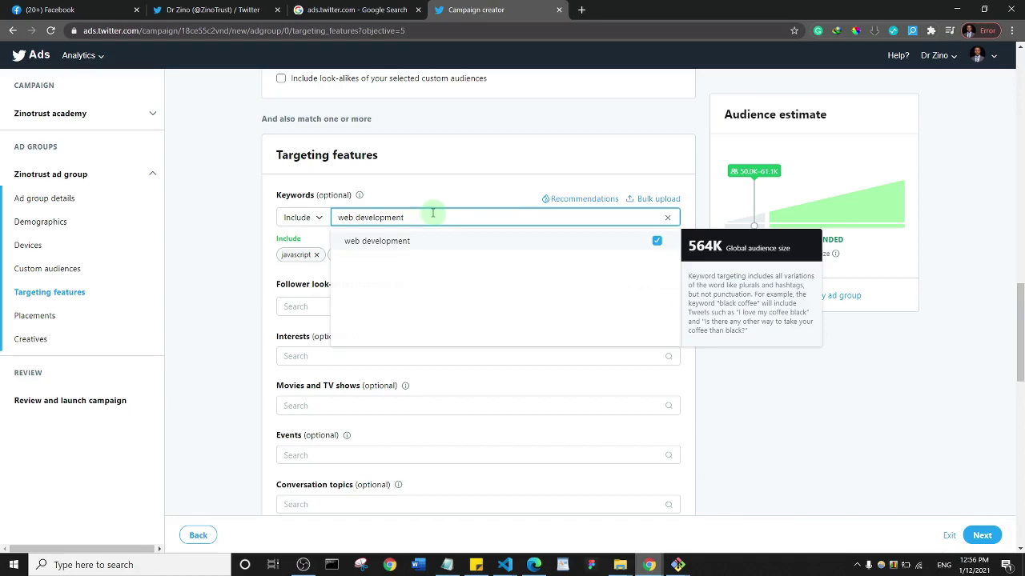
drag(431, 213, 323, 225)
key(BackSpace)
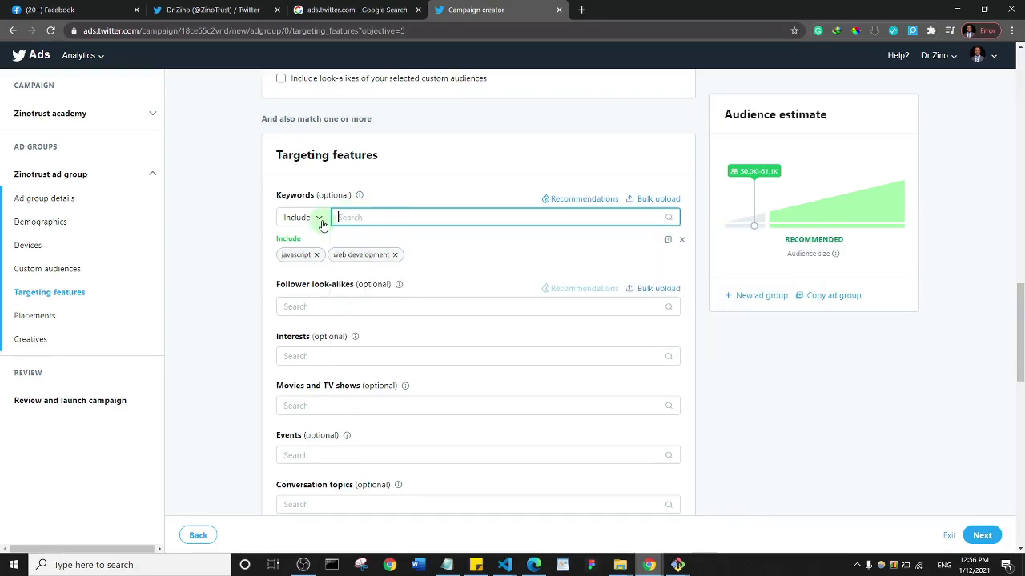
click(368, 304)
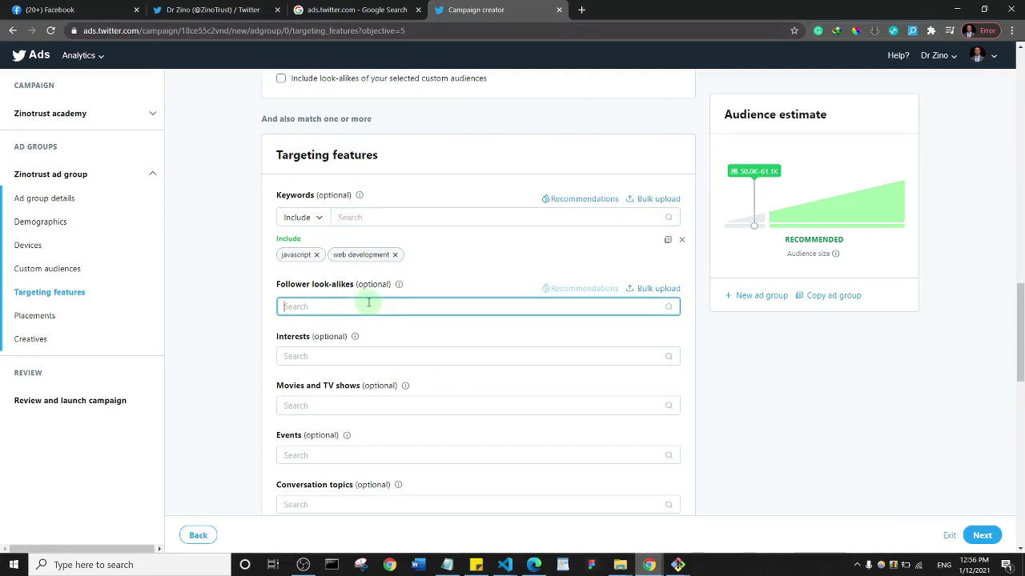
text(@)
text(chi)
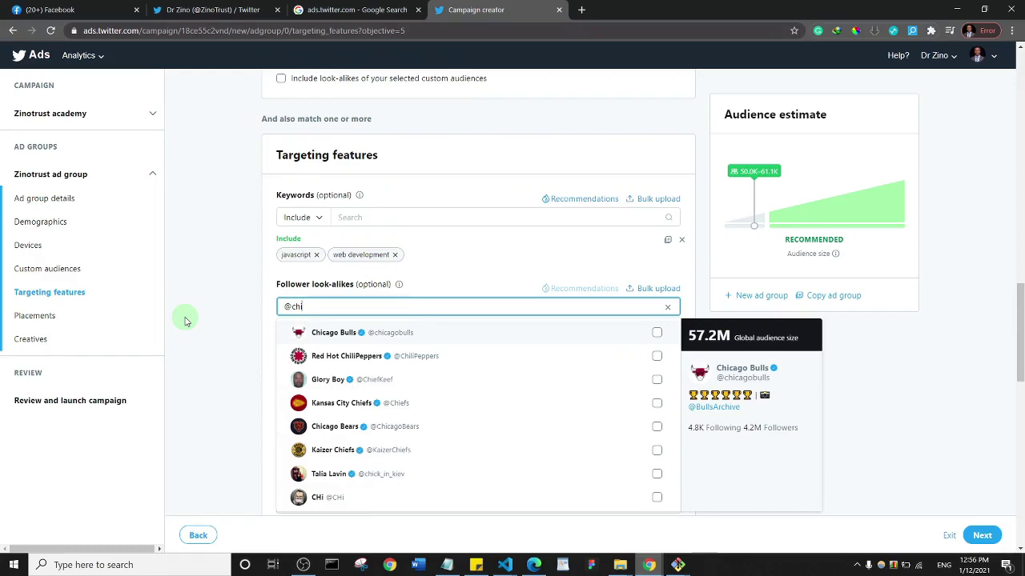
key(BackSpace)
key(BackSpace)
key(BackSpace)
key(BackSpace)
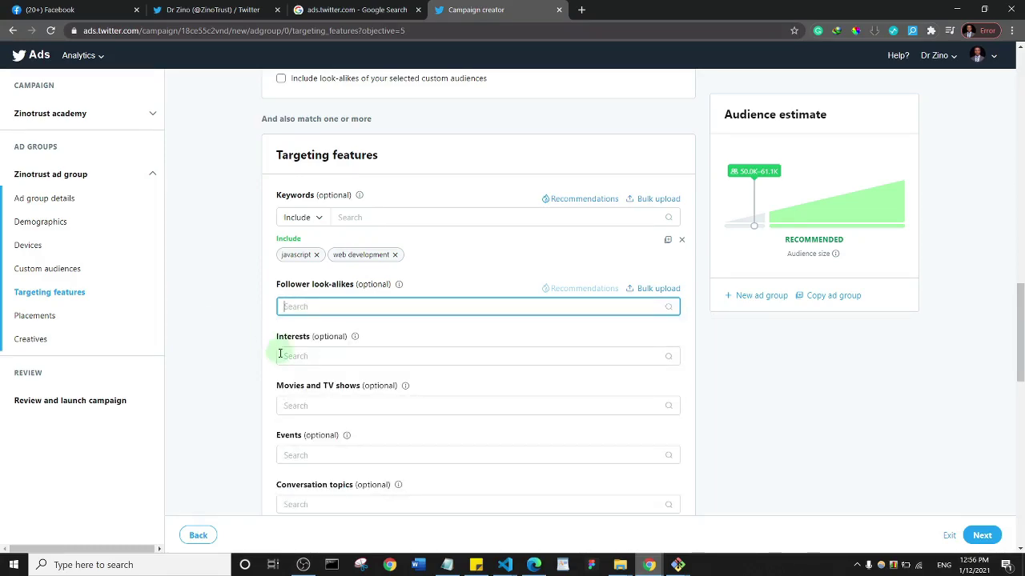
- Include the "Computer programming" interest from the Technology and computing category in the targeting features
click(322, 361)
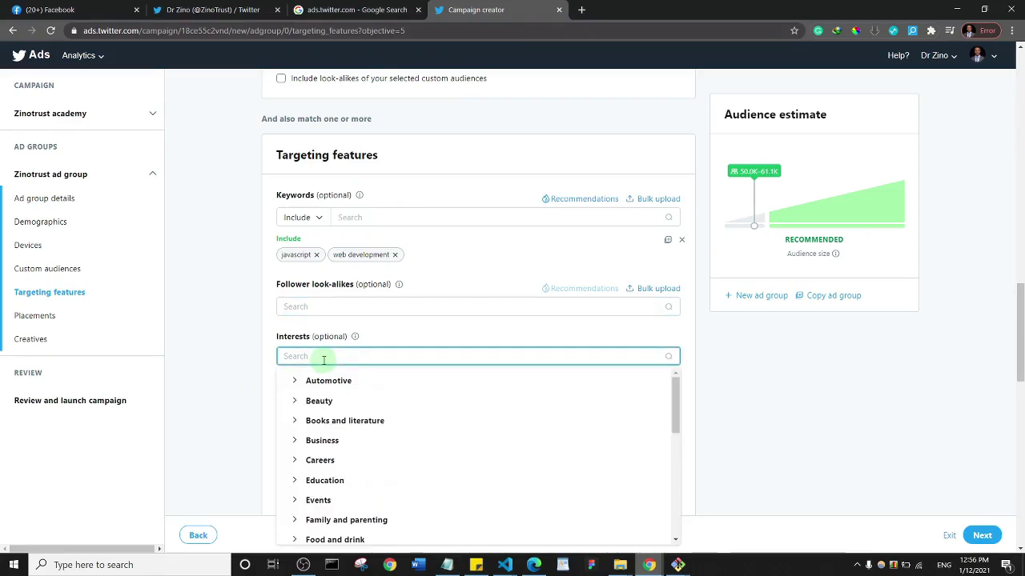
scroll(424, 423, down, 5)
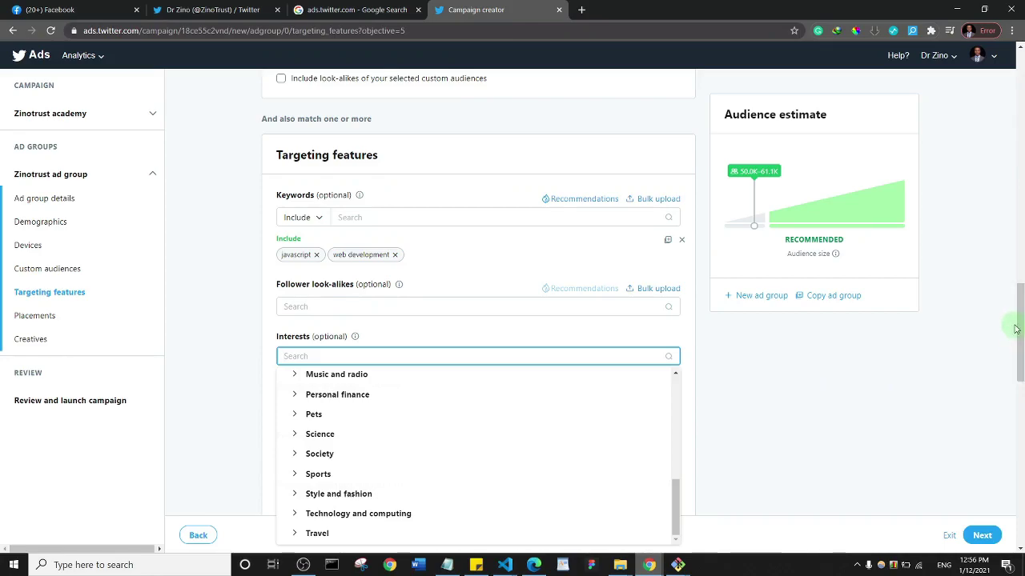
scroll(1018, 332, down, 2)
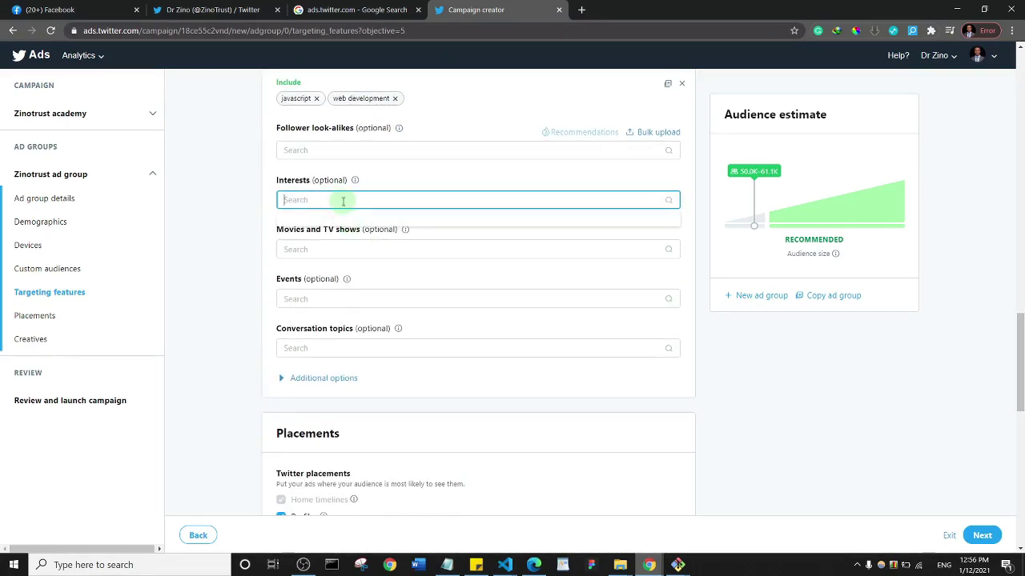
click(340, 200)
scroll(352, 272, down, 3)
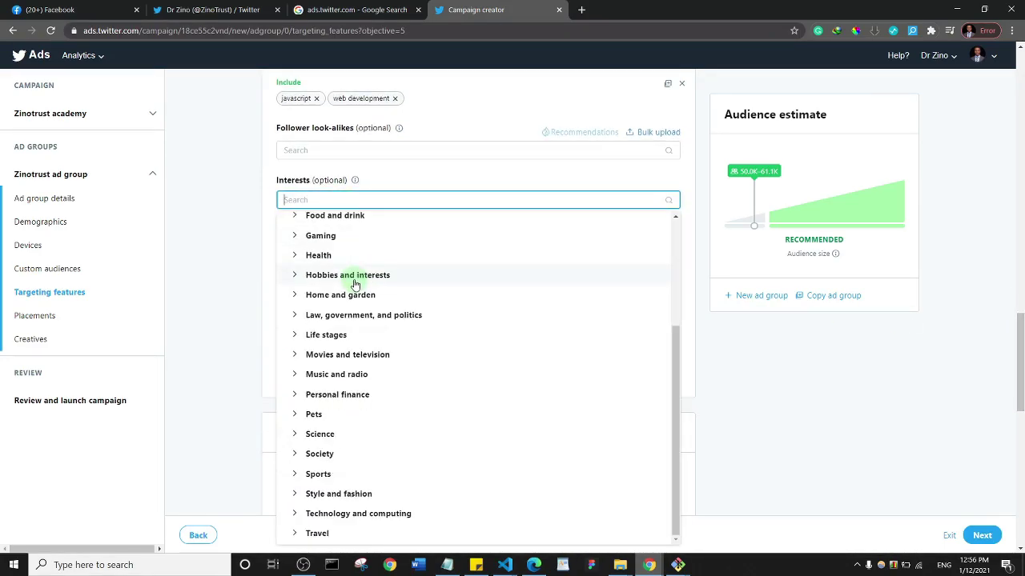
scroll(361, 291, up, 3)
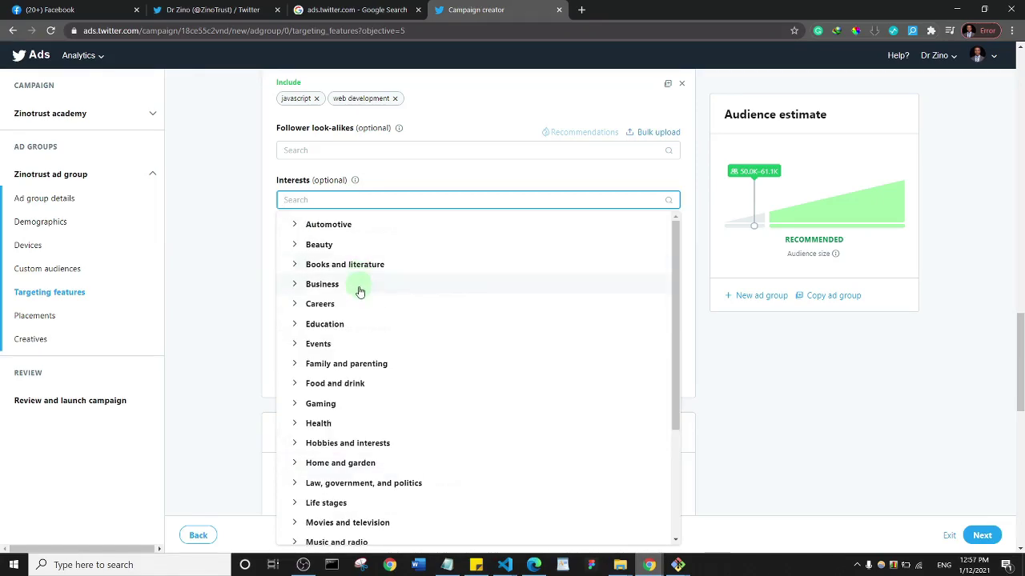
scroll(359, 292, down, 3)
click(361, 513)
scroll(400, 432, down, 5)
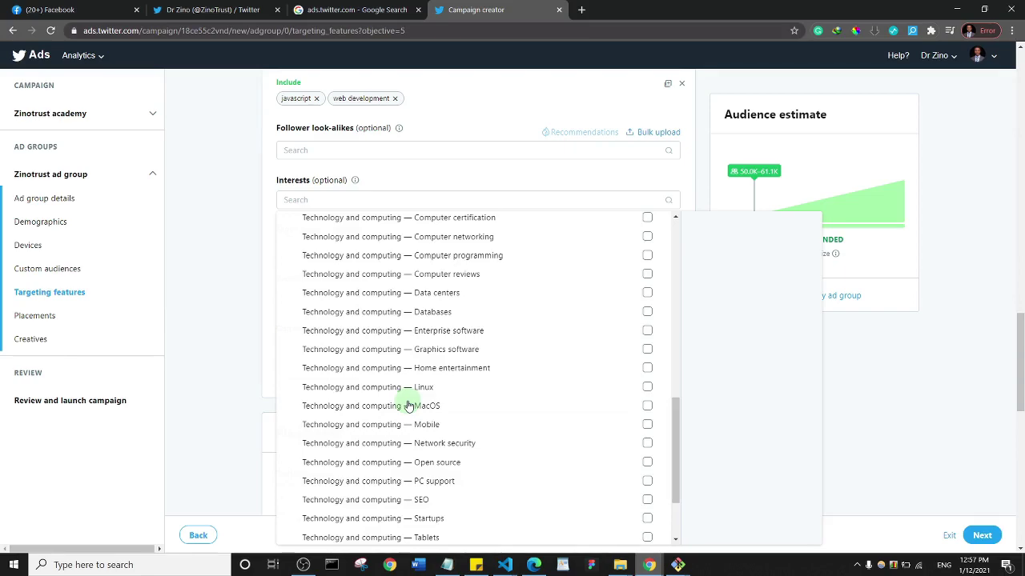
click(459, 259)
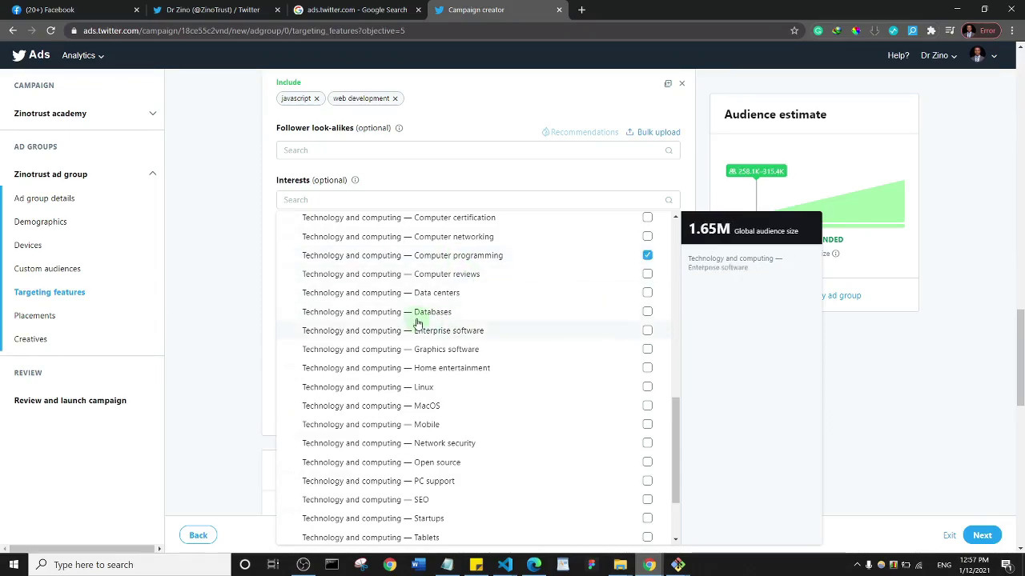
scroll(416, 322, up, 7)
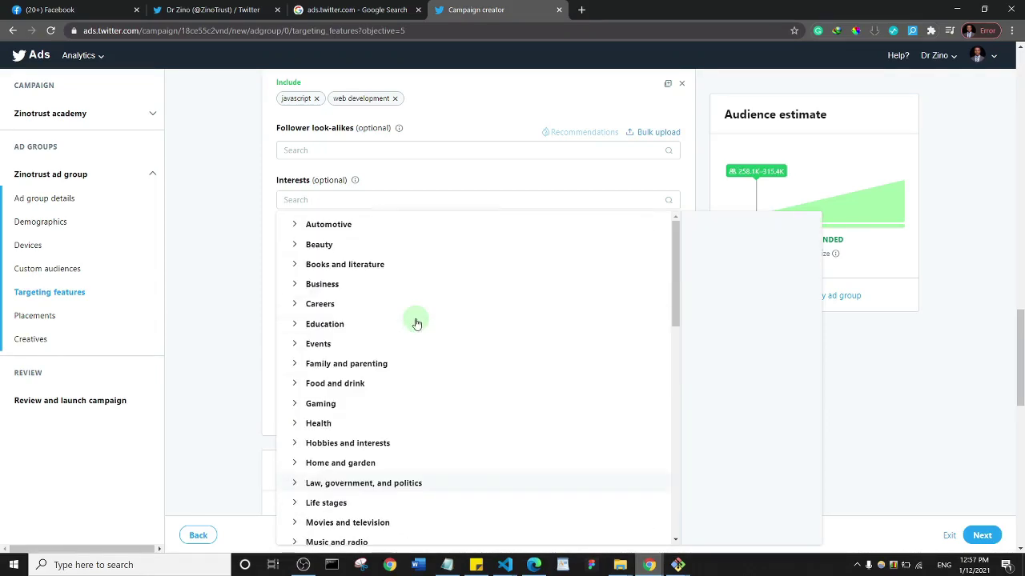
click(266, 202)
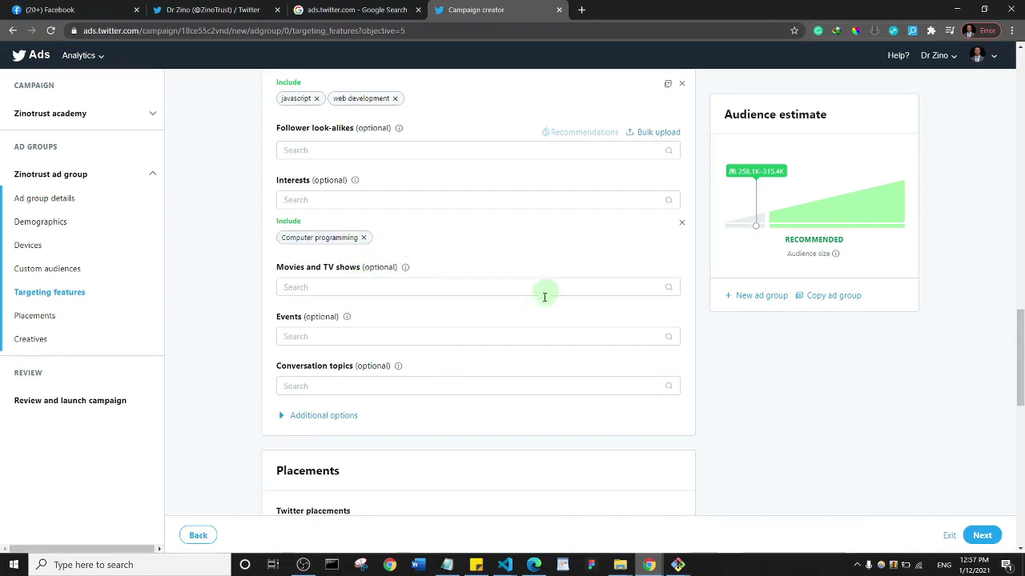
- Look over the Movies and TV shows field, the explanation of Events, and the Politics and Sports event categories
click(329, 290)
click(510, 263)
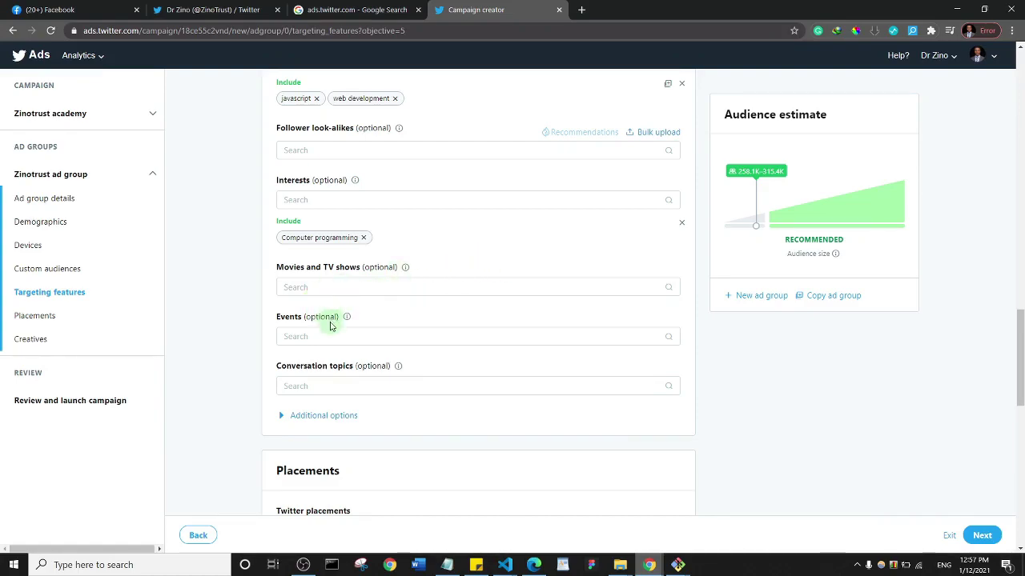
mouse_move(348, 321)
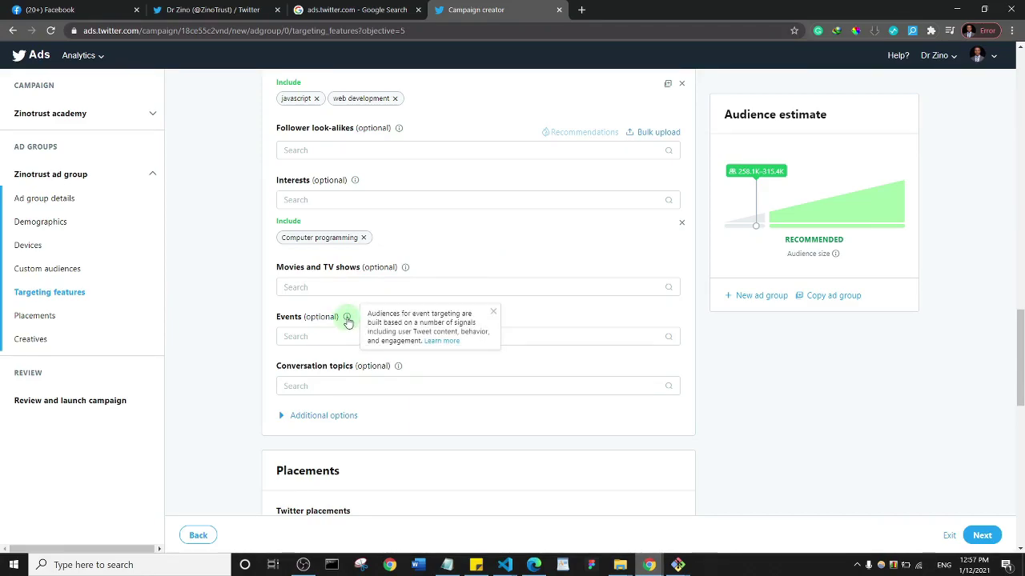
click(323, 331)
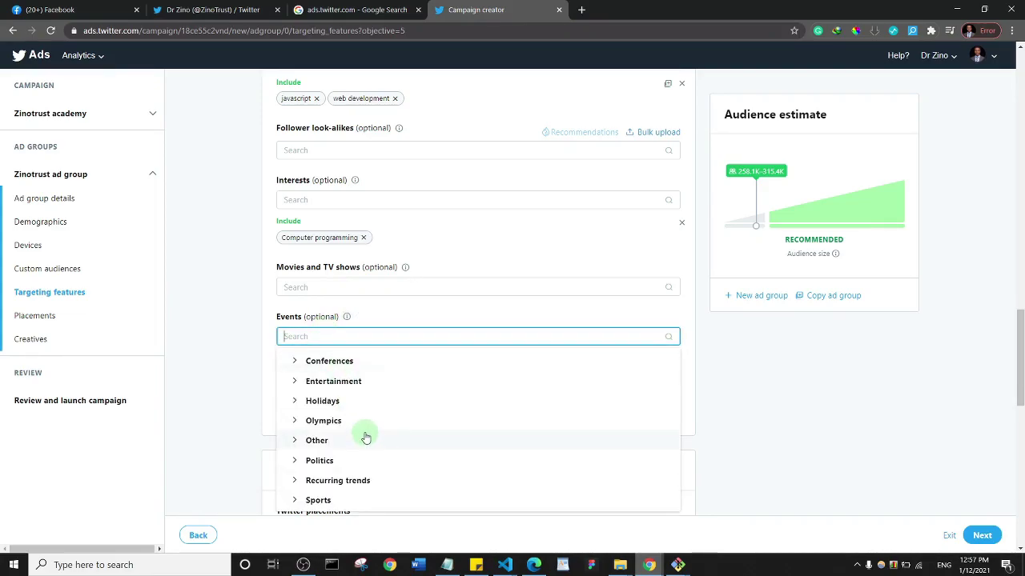
click(297, 461)
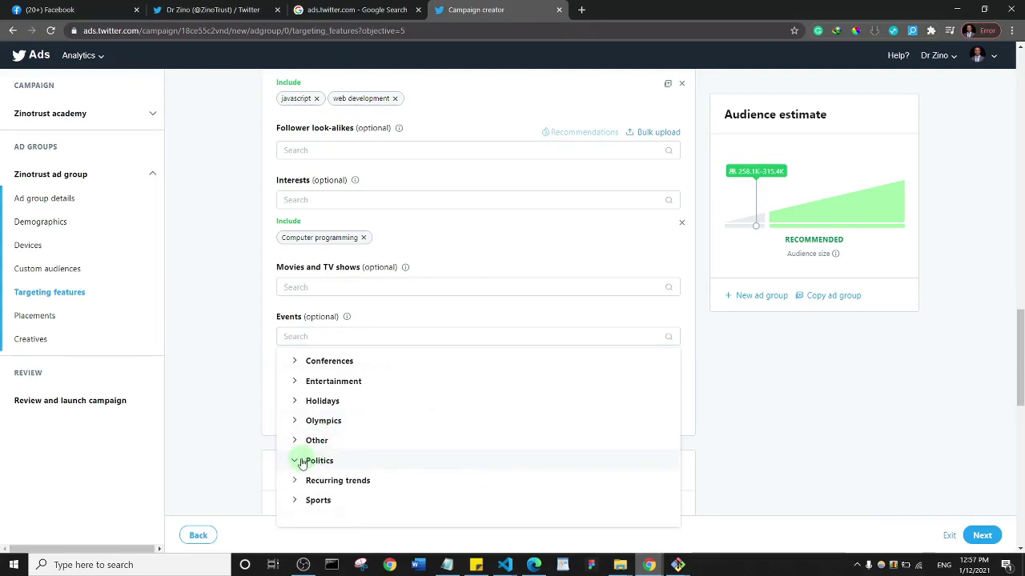
click(295, 500)
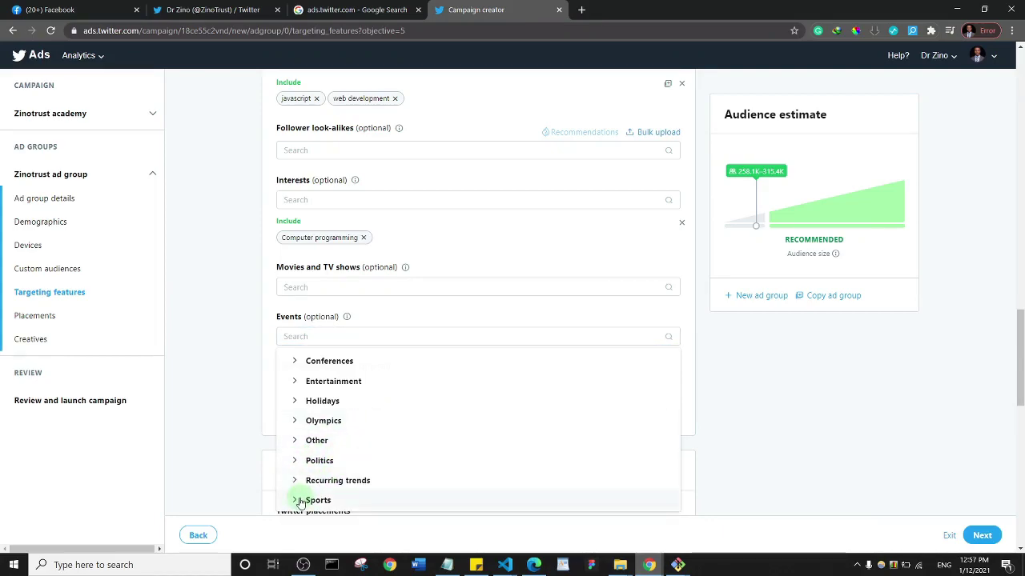
scroll(414, 421, up, 5)
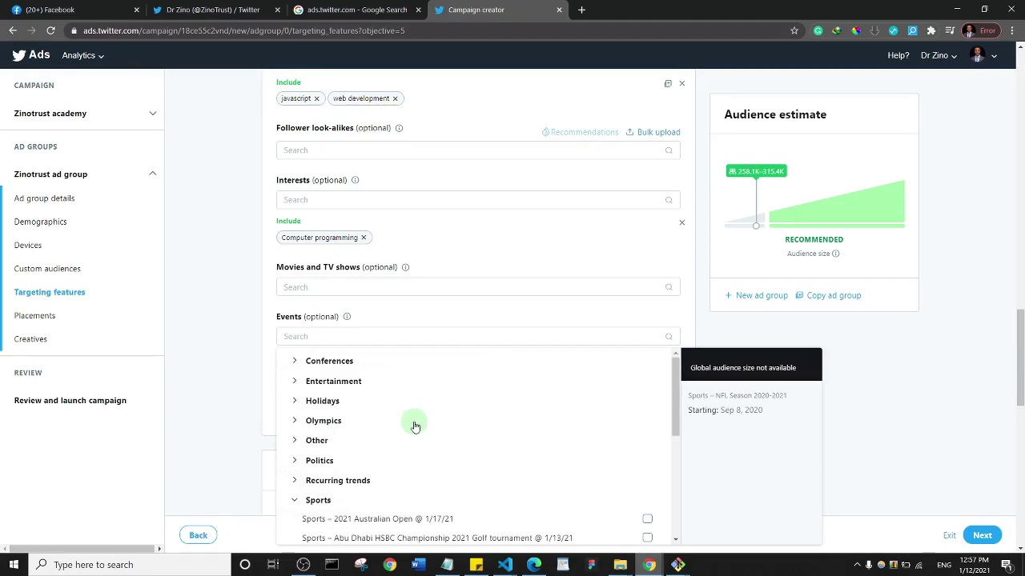
click(290, 501)
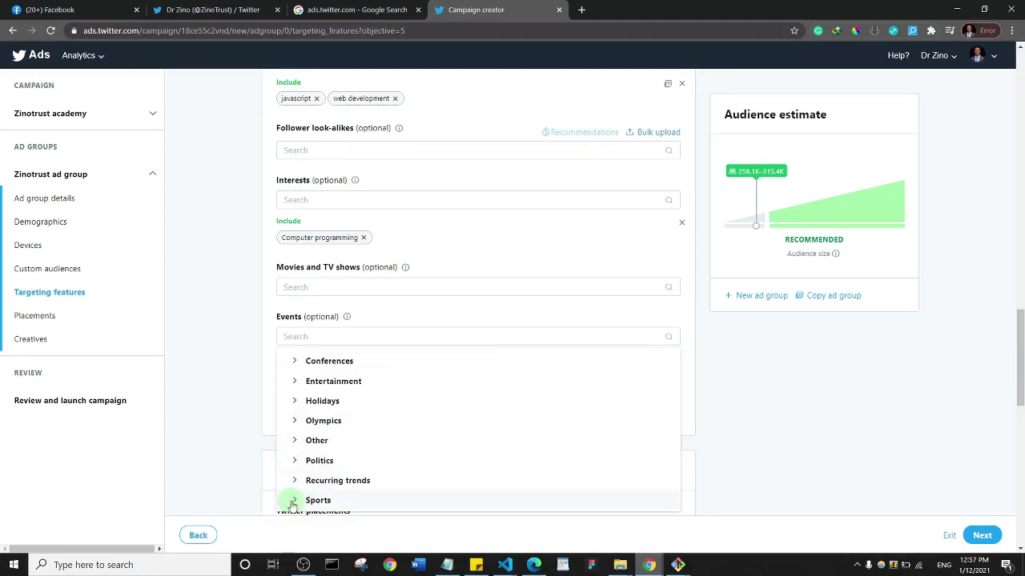
click(224, 334)
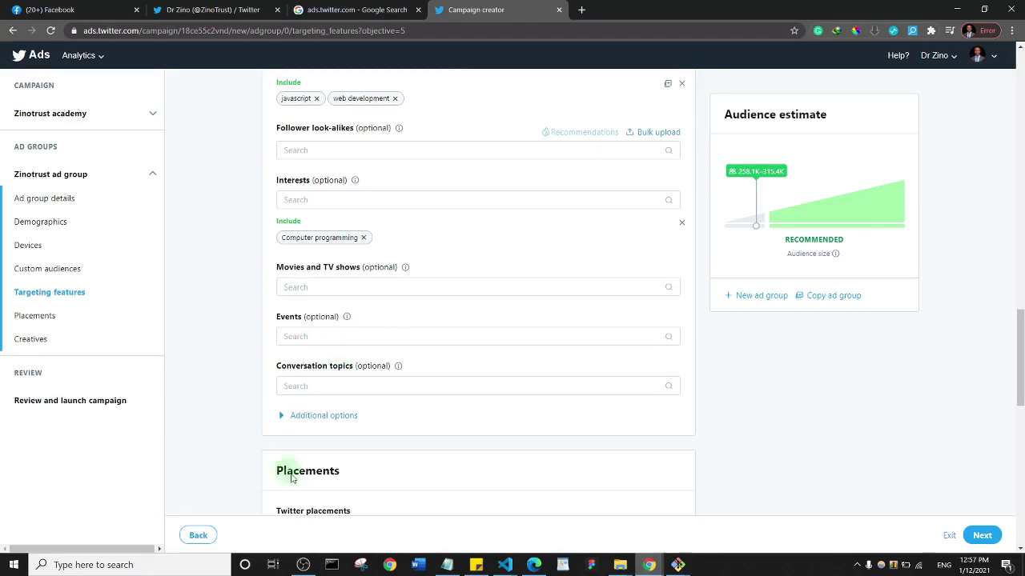
- Enter "javascript" as the search text for Conversation topics
click(402, 388)
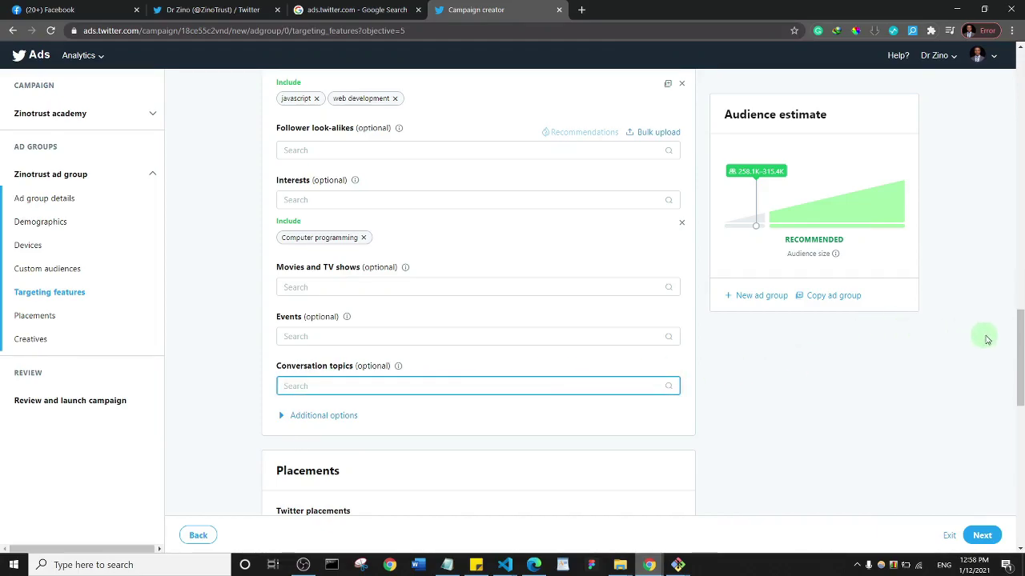
scroll(1008, 344, down, 2)
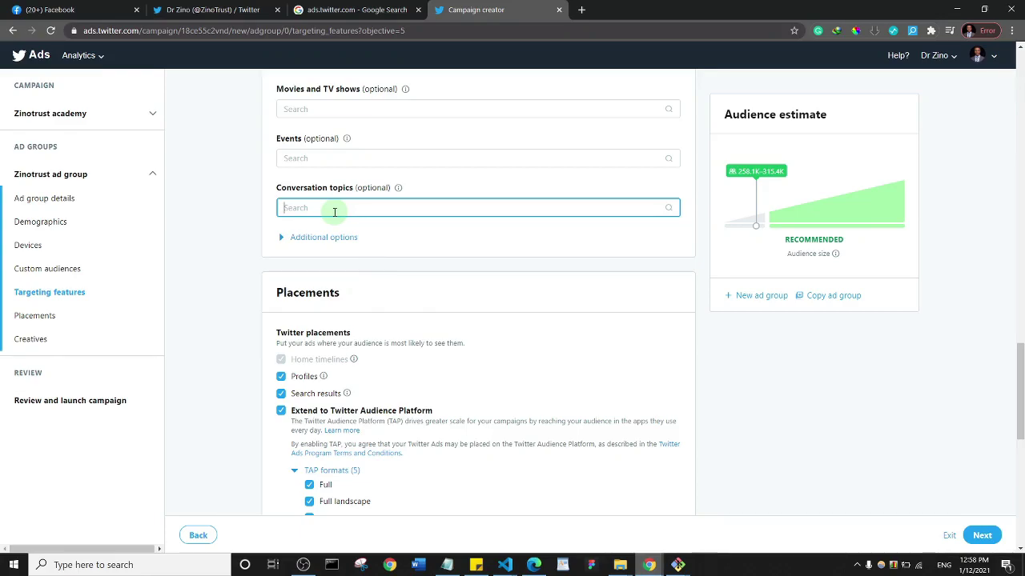
text(javascript)
click(281, 240)
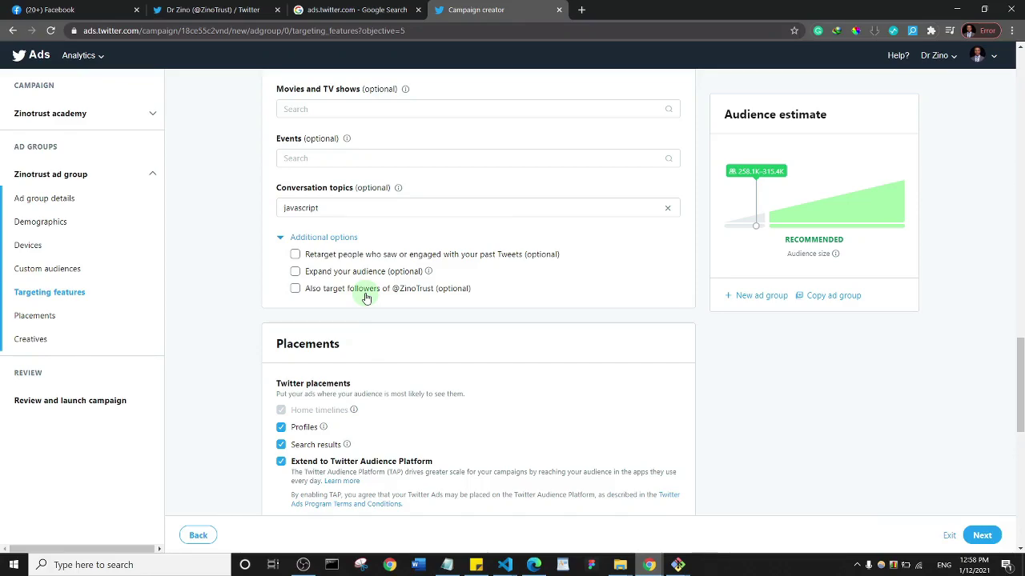
click(294, 289)
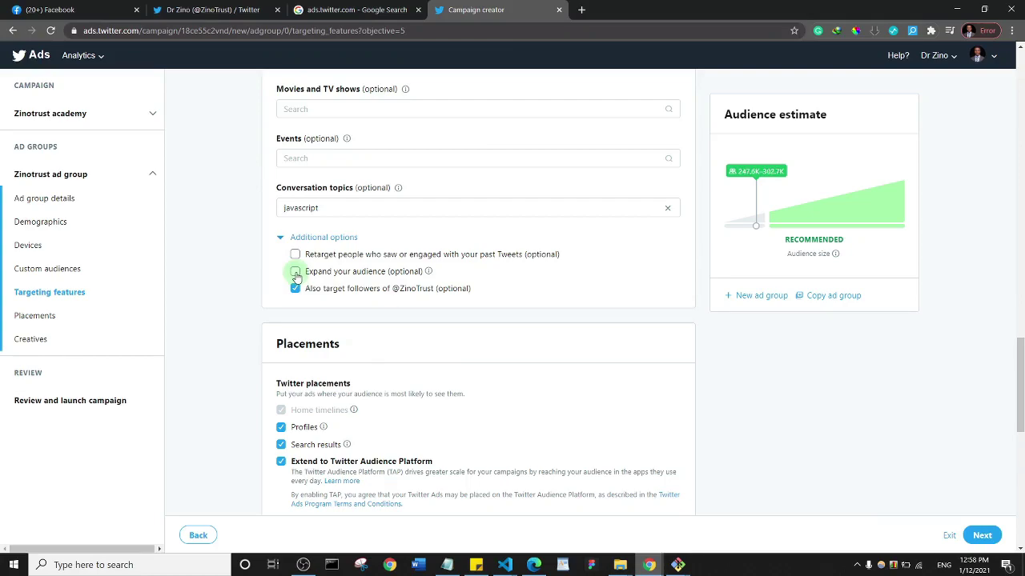
click(295, 273)
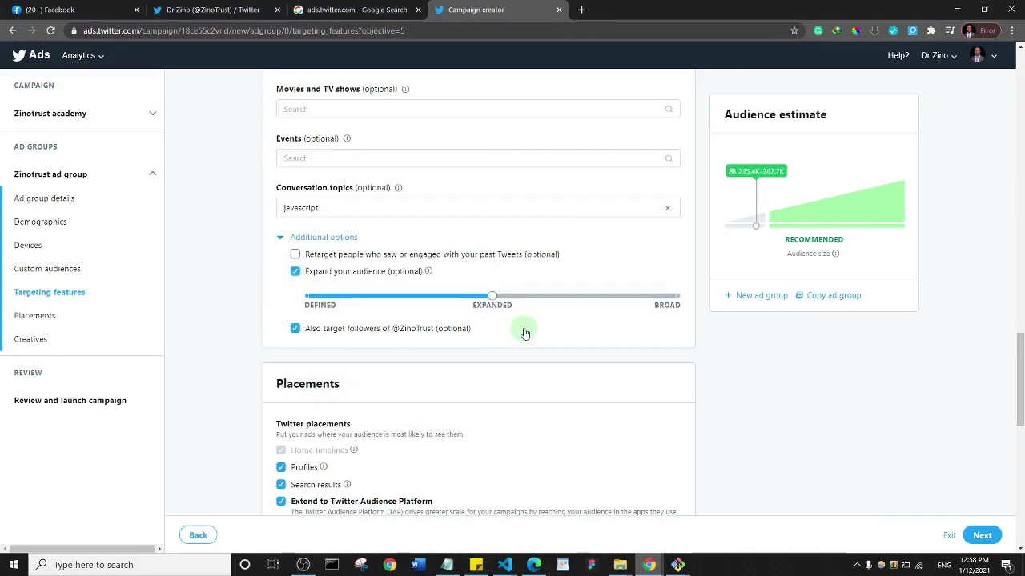
mouse_move(493, 300)
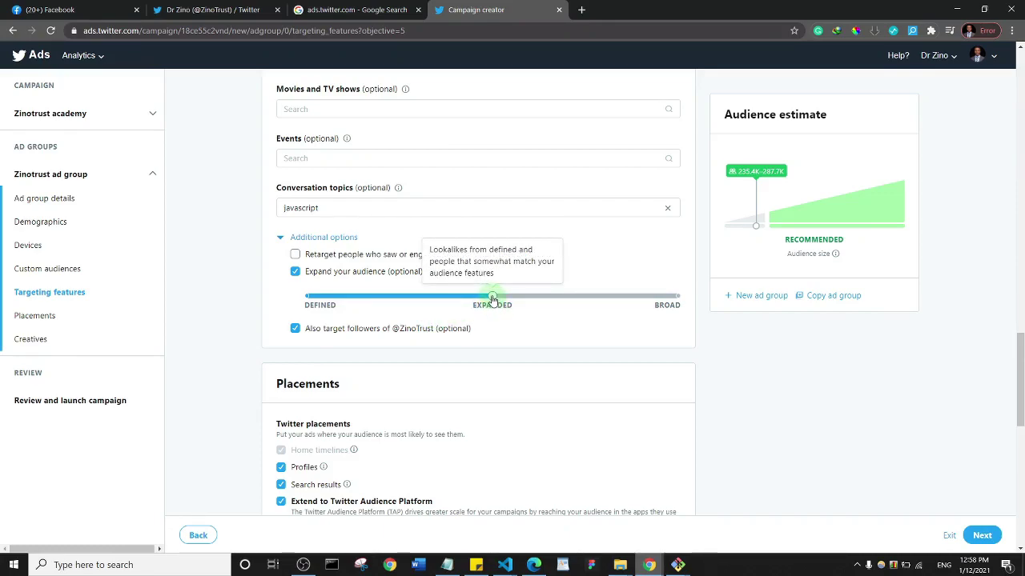
drag(493, 299, 309, 298)
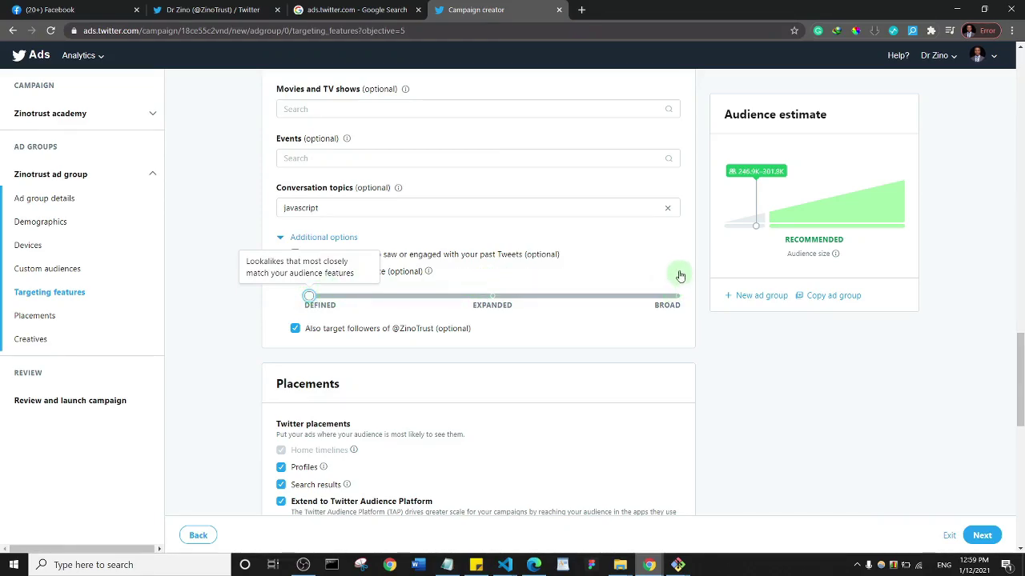
- Enable retargeting of people who saw or engaged with past Tweets, set audience expansion to Expanded, and keep Organic Tweets as the Tweet type
click(611, 259)
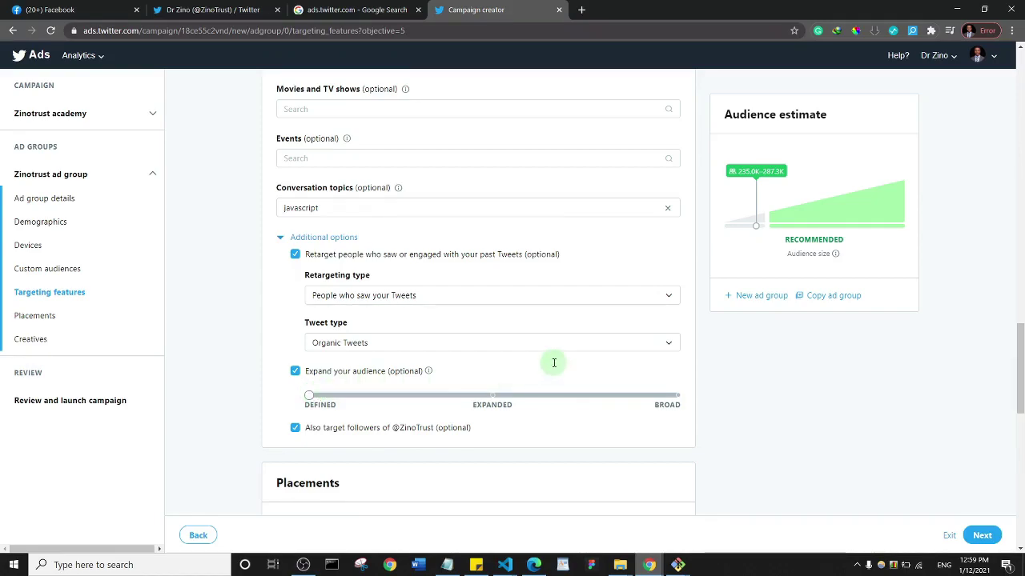
key(Right)
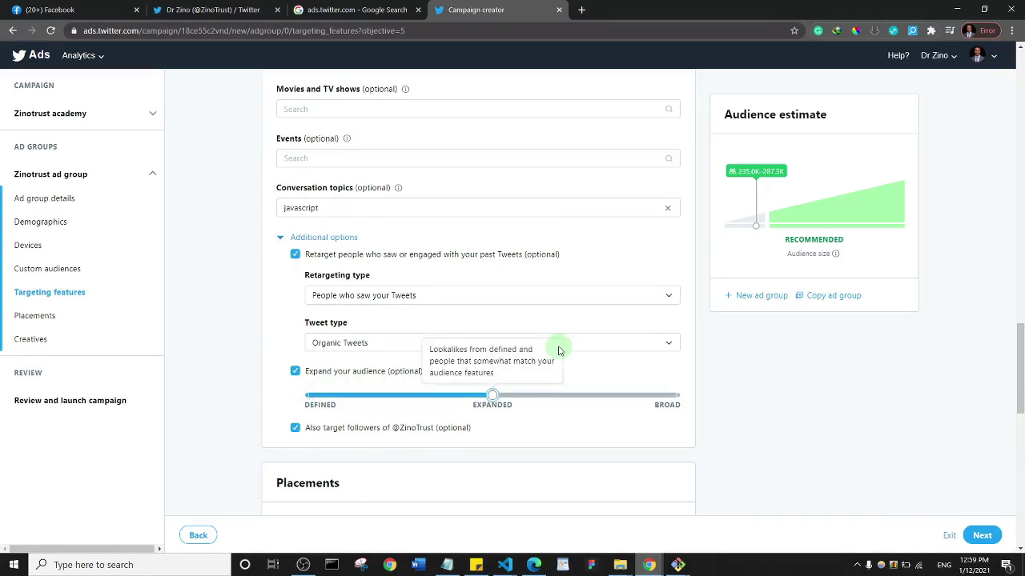
click(644, 344)
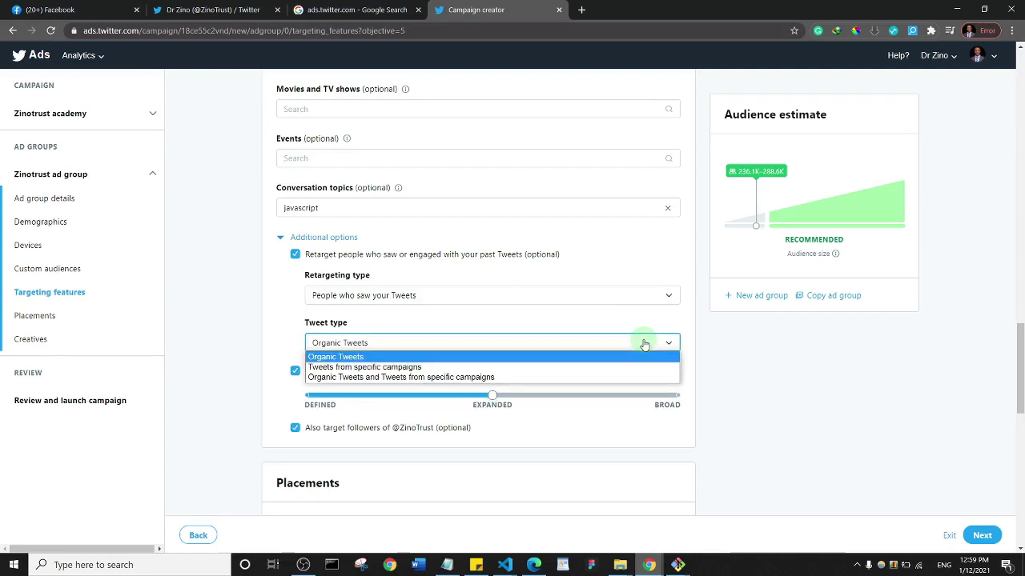
click(800, 413)
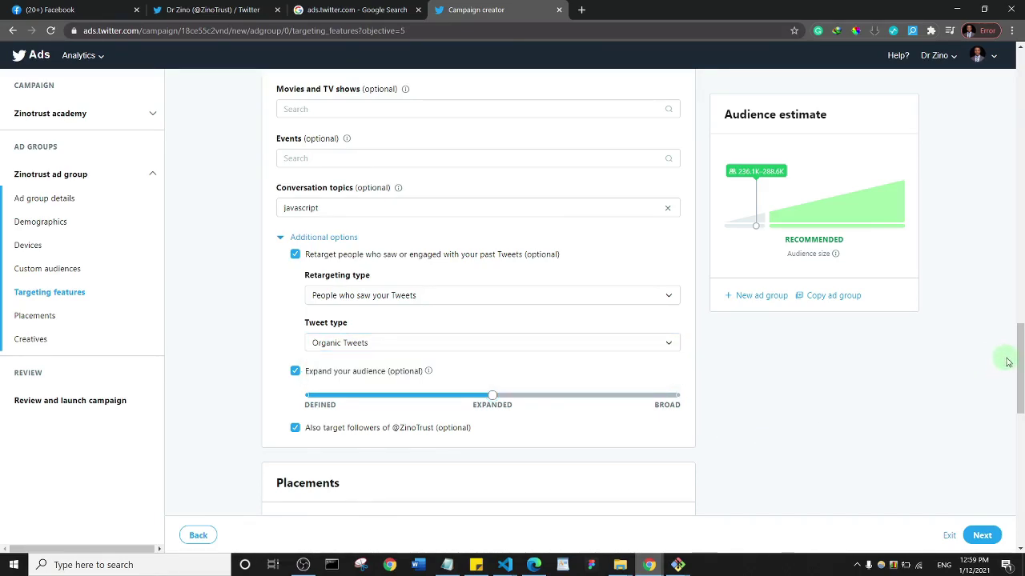
- Look over the Twitter placements and the Twitter Audience Platform formats and settings
drag(1019, 360, 1019, 414)
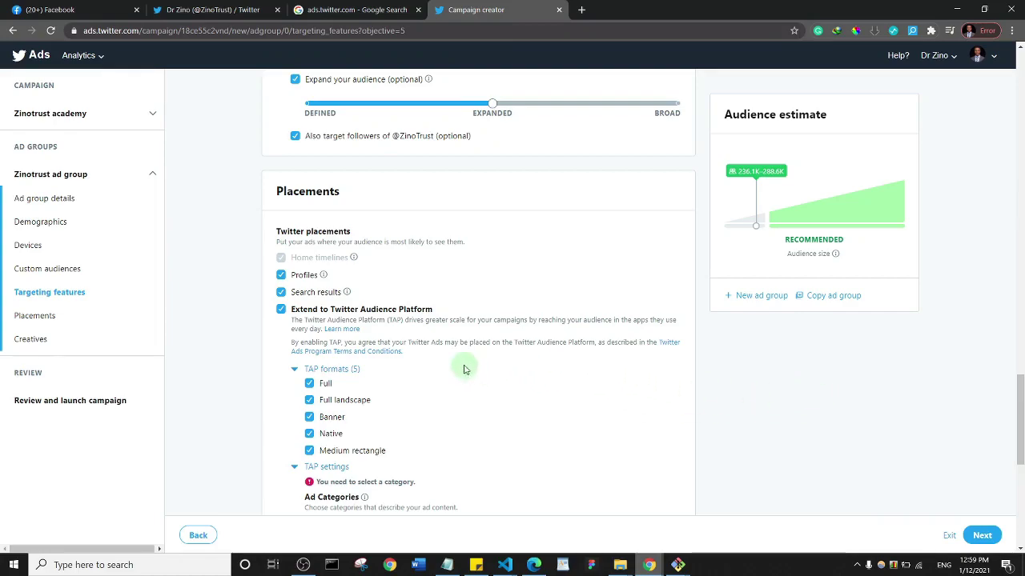
scroll(1012, 397, down, 2)
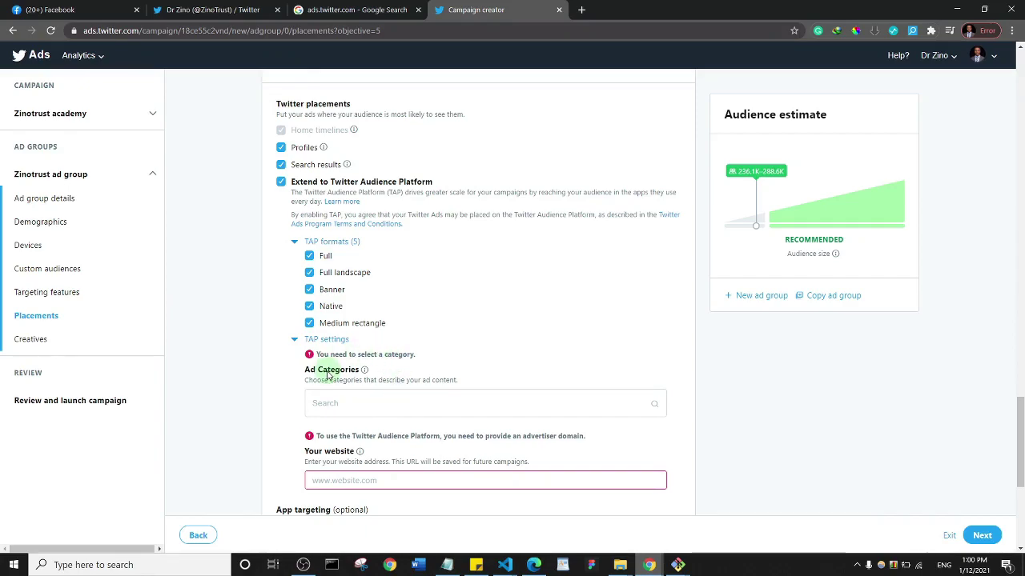
- Add Web Design/HTML as an ad category in the Twitter Audience Platform settings
click(351, 407)
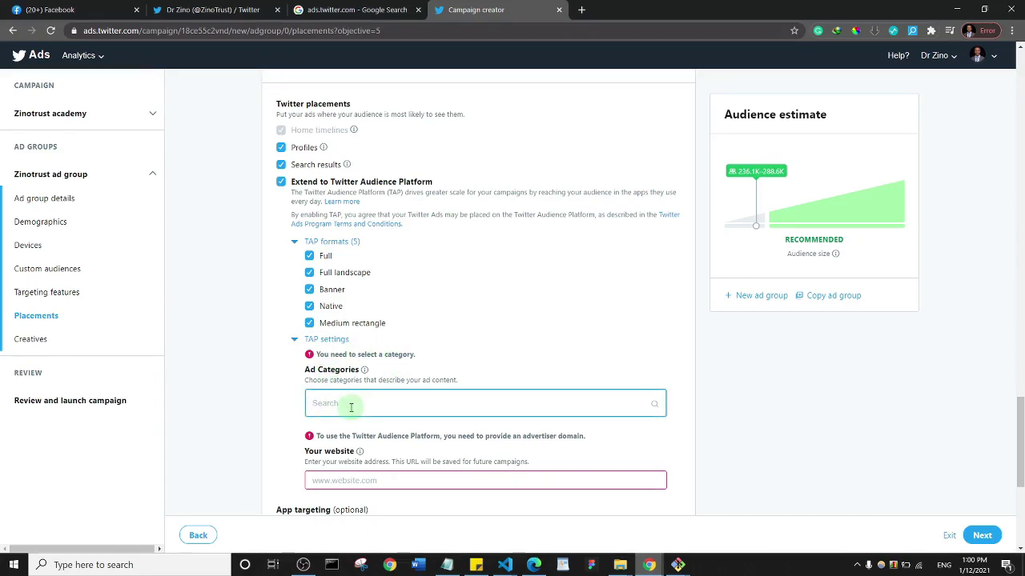
text(web)
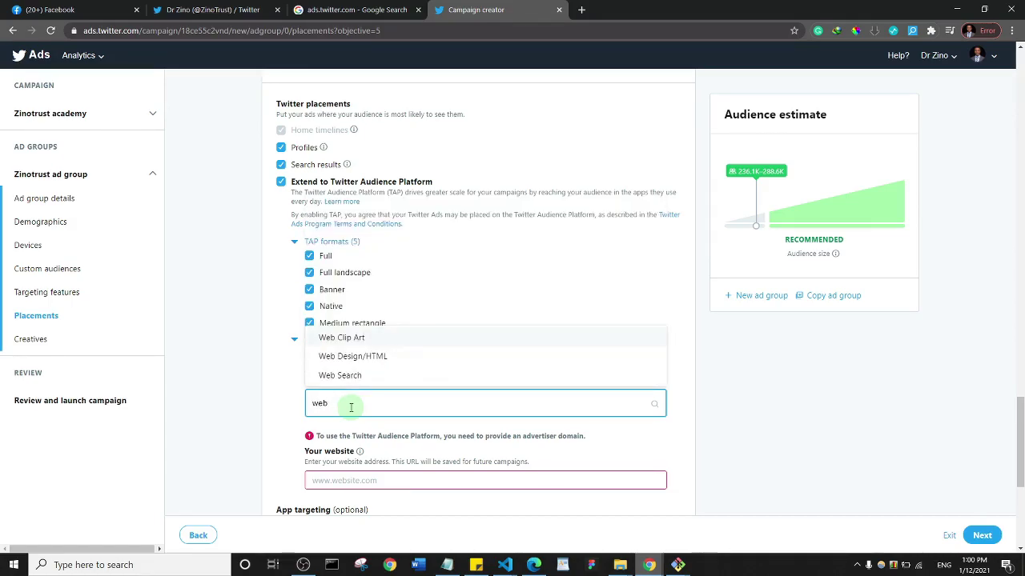
text( deve)
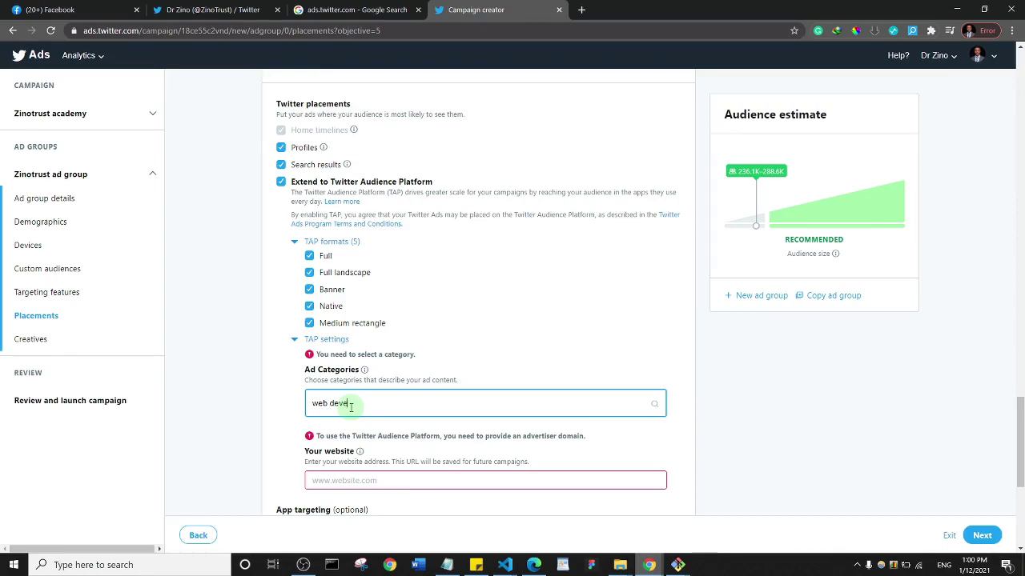
key(BackSpace)
key(BackSpace)
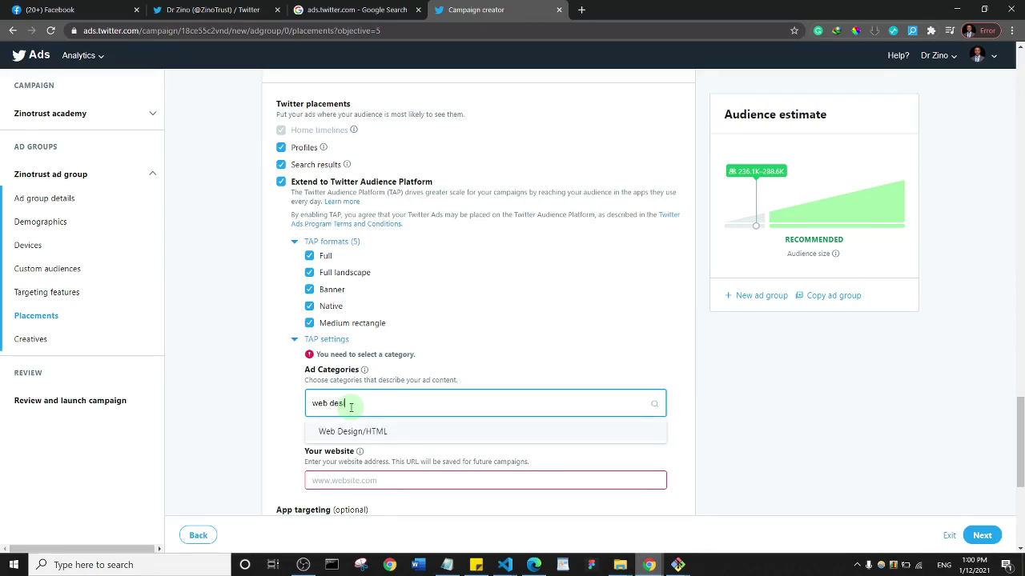
click(352, 432)
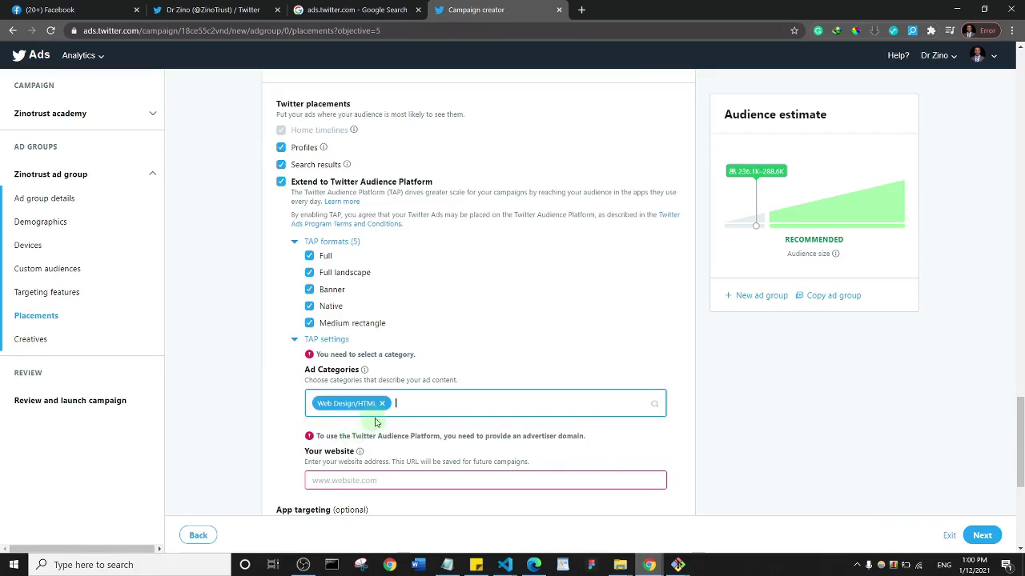
- Add JavaScript as a second ad category for the Twitter Audience Platform
text(jad)
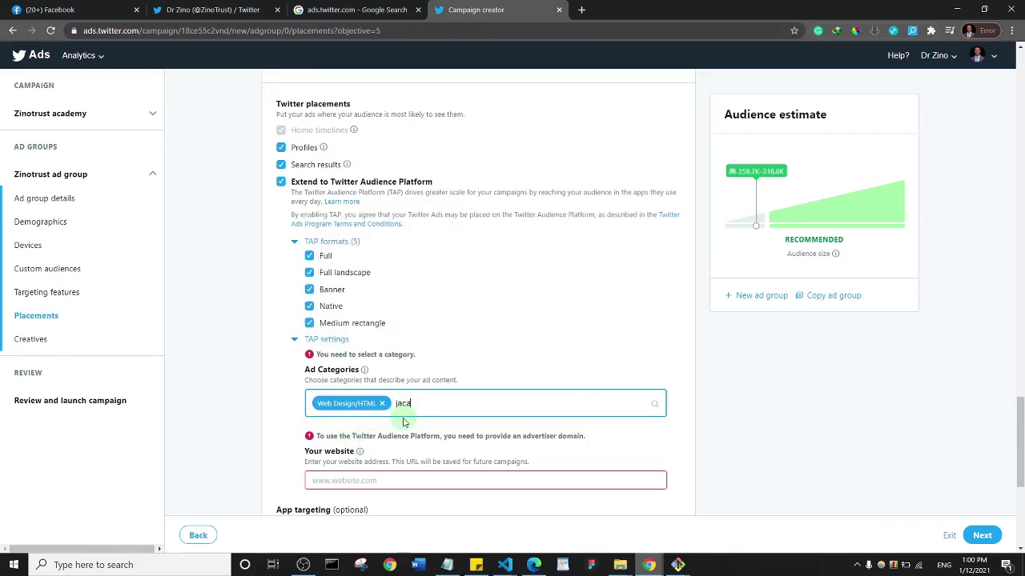
key(BackSpace)
text(vas)
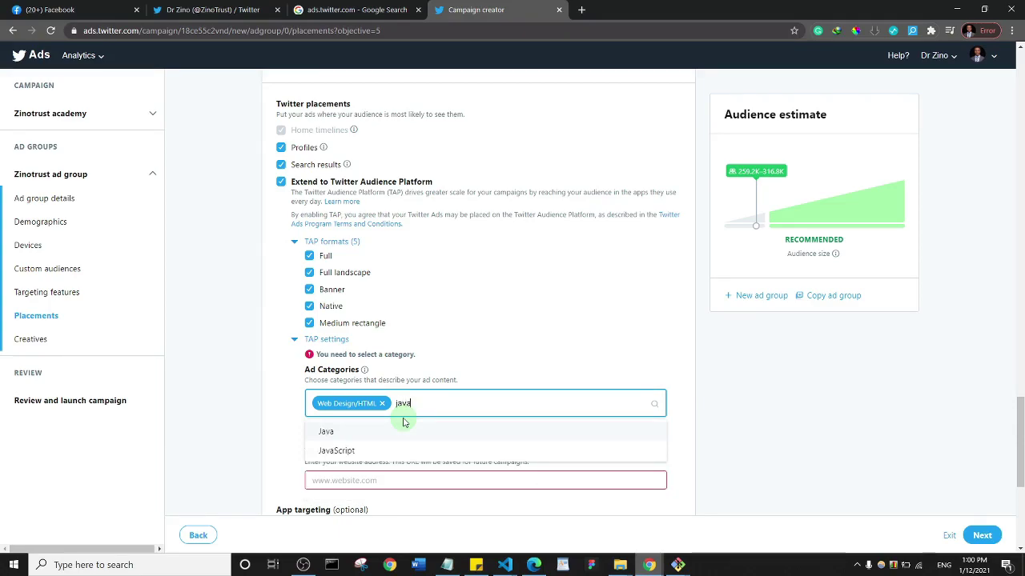
click(335, 434)
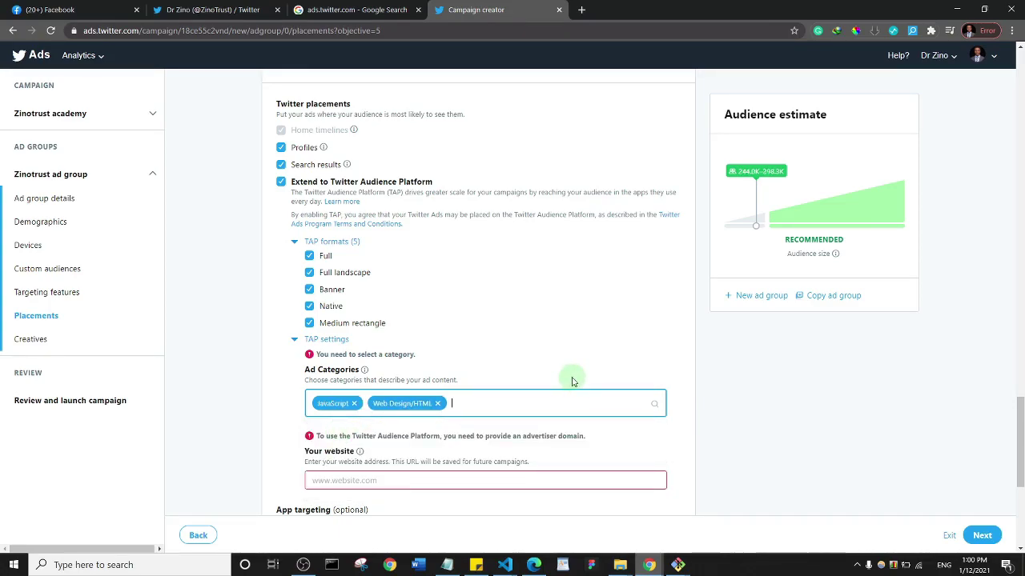
click(381, 480)
text(www.zinotrustacademy.com)
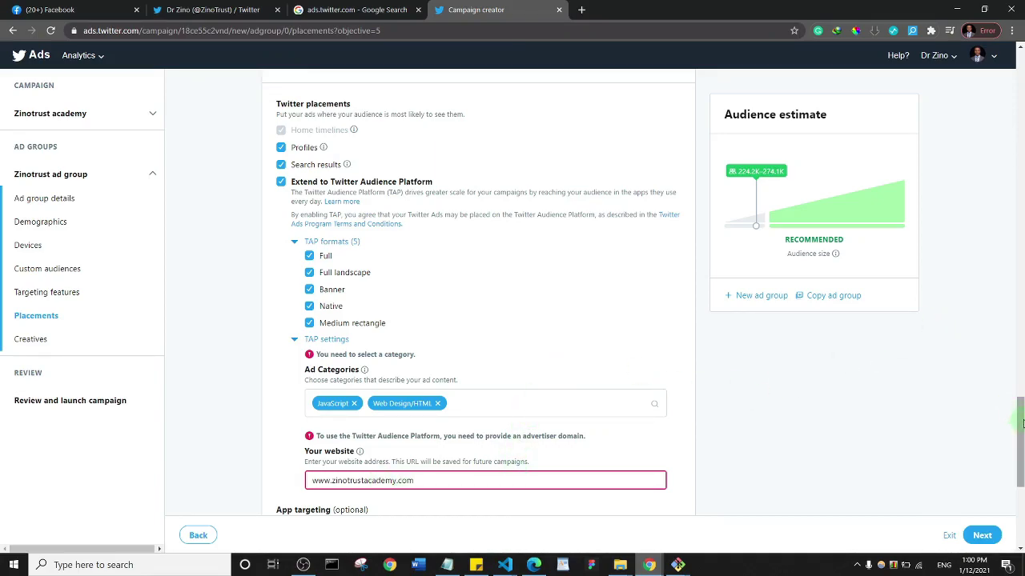
- Look over the optional app exclusion setting under App targeting and the Tweets options in the Creatives section
drag(1021, 423, 1020, 458)
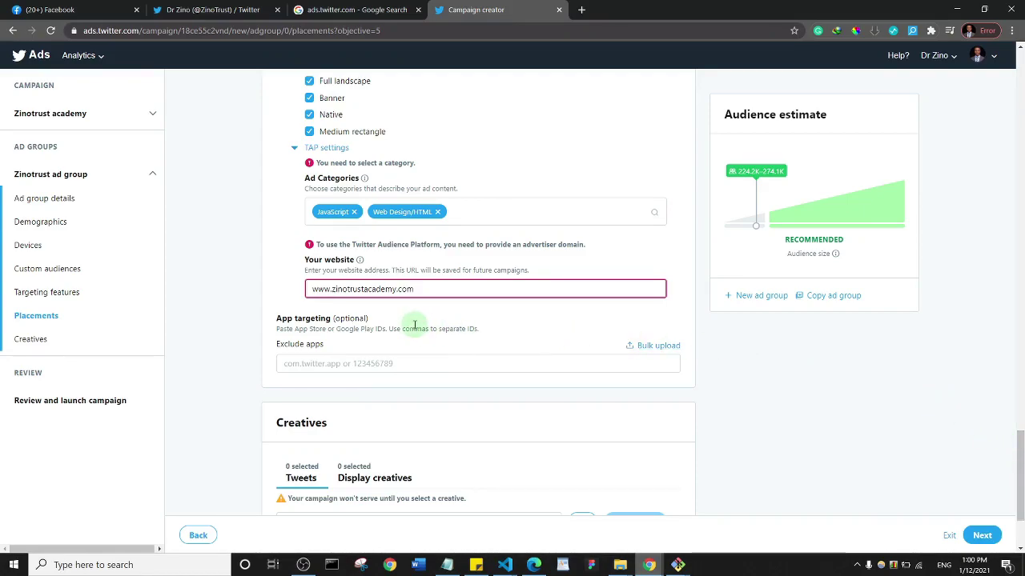
click(332, 365)
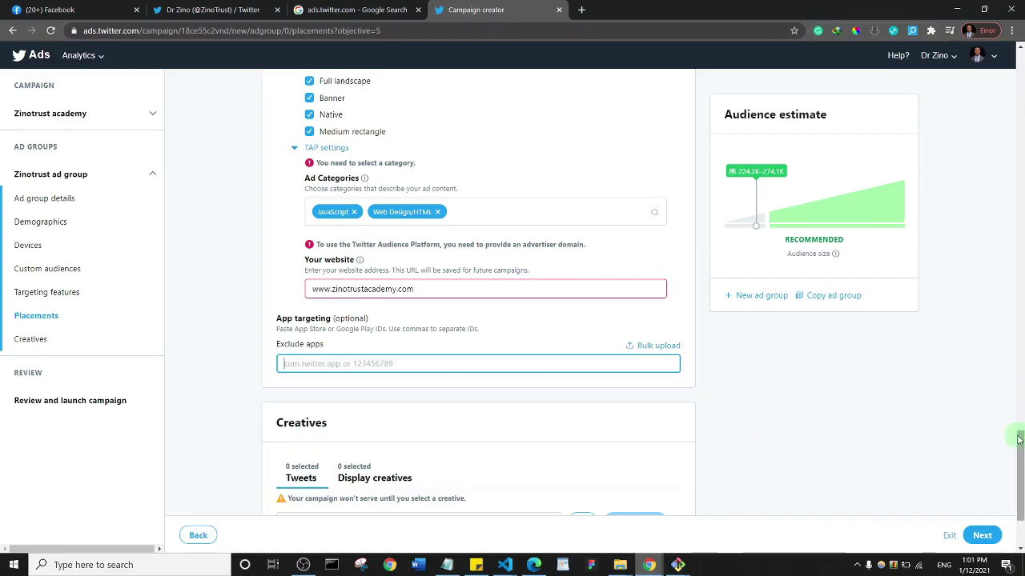
drag(1020, 445, 1021, 465)
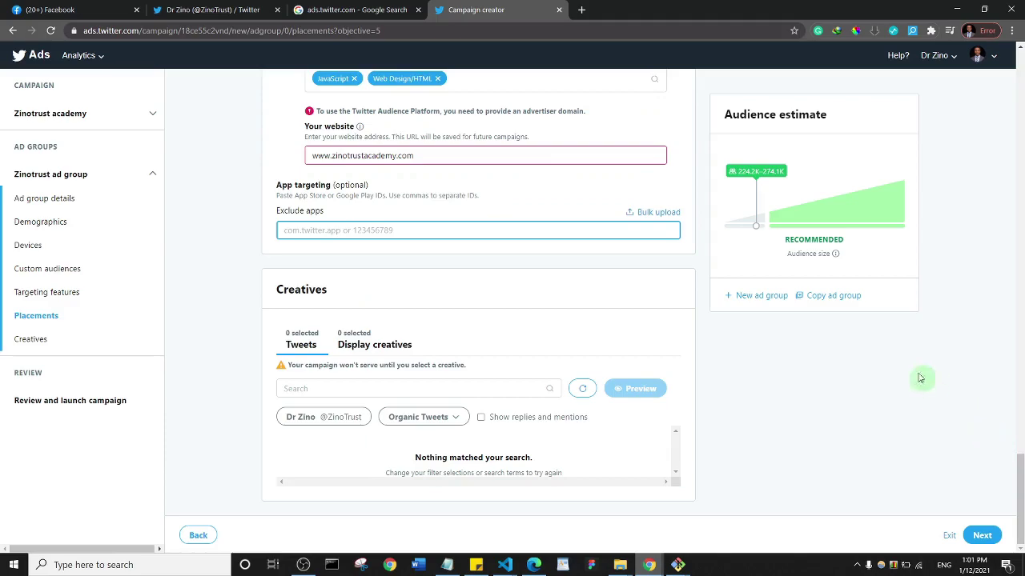
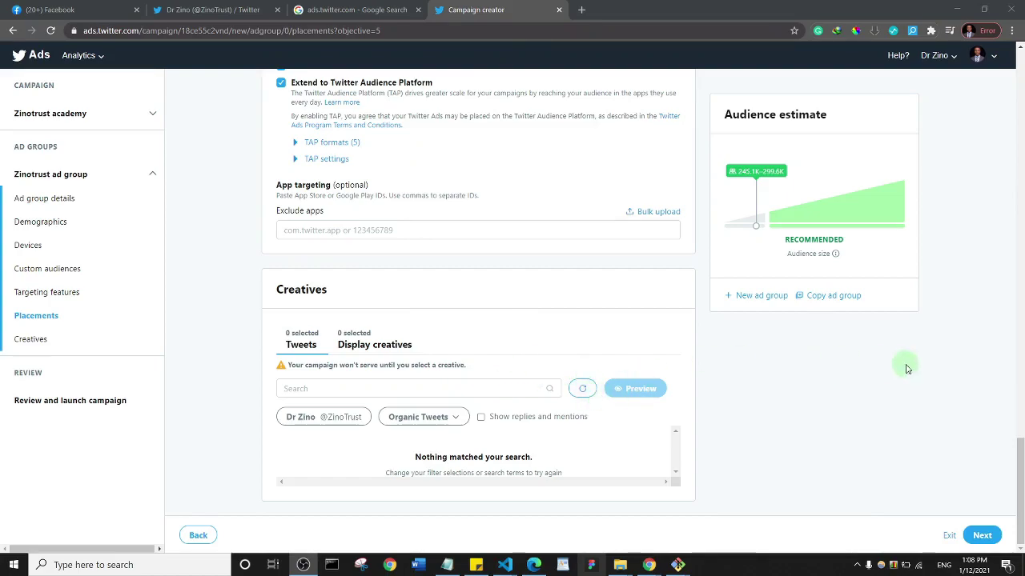
- Open the form for adding a new payment method to the ad account, look over its credit card and billing fields, and close it
click(993, 60)
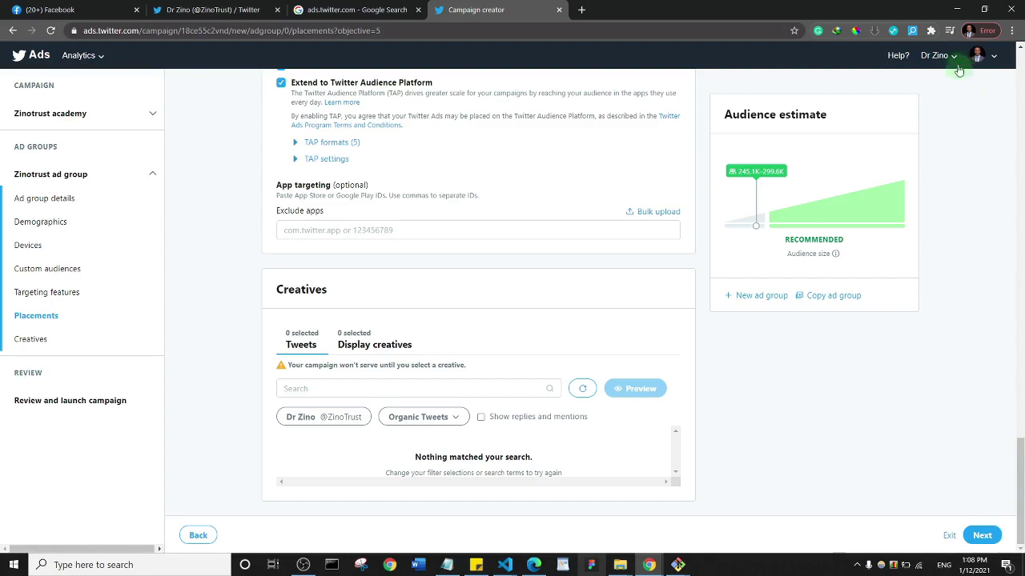
click(954, 60)
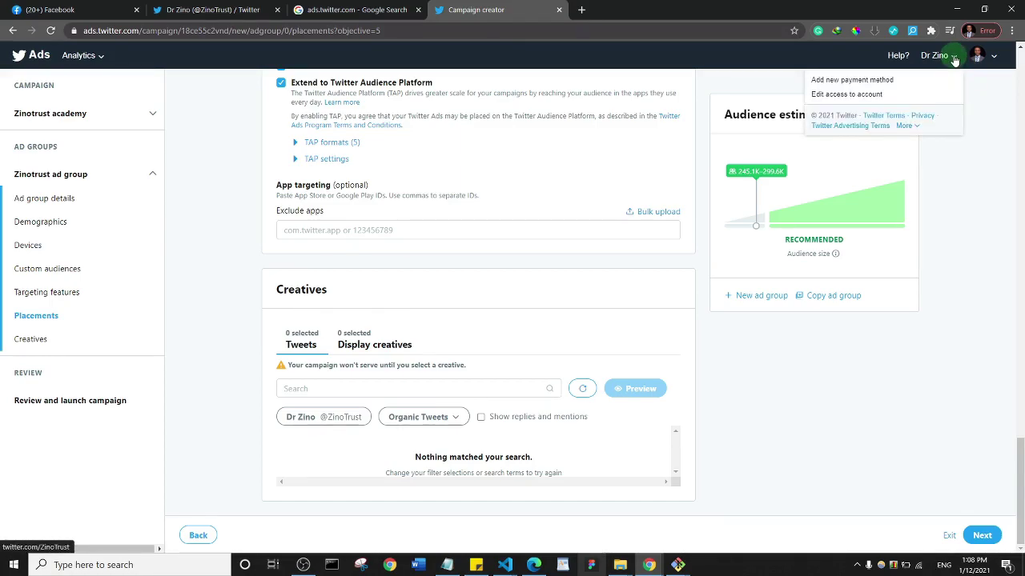
click(855, 80)
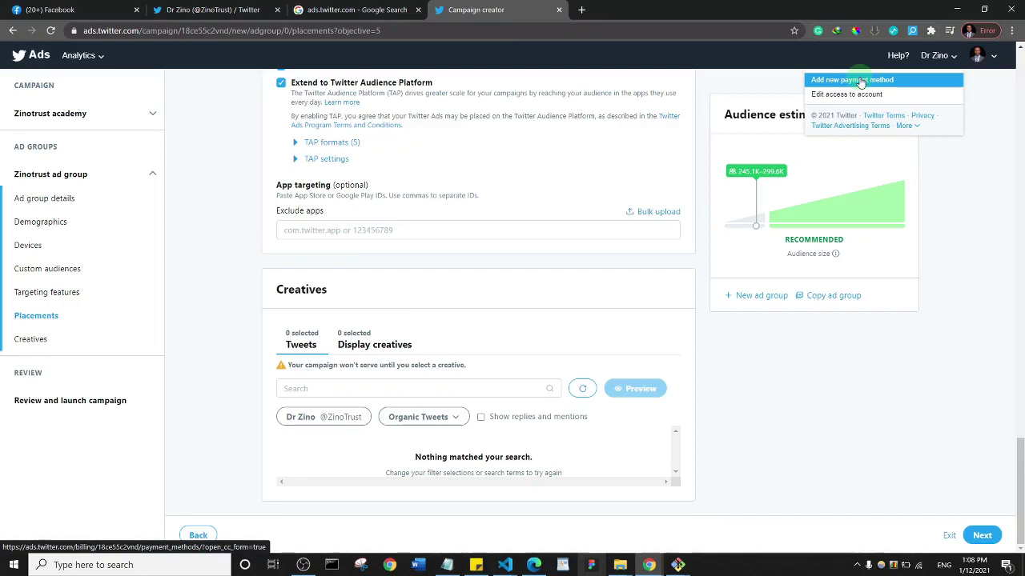
click(628, 8)
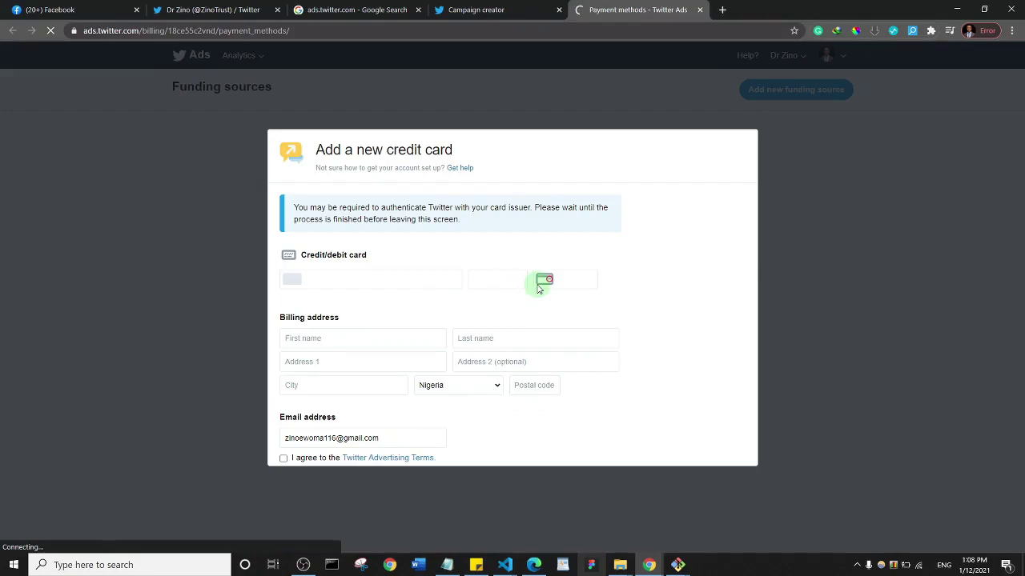
click(701, 10)
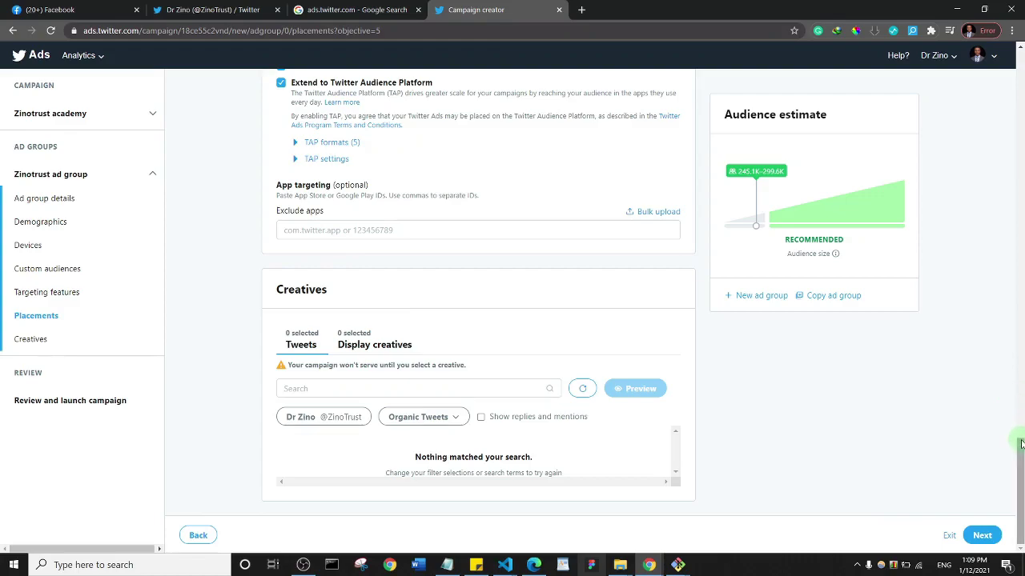
- Look back over the ad group's targeting features, placements and creatives
drag(1018, 445, 1000, 378)
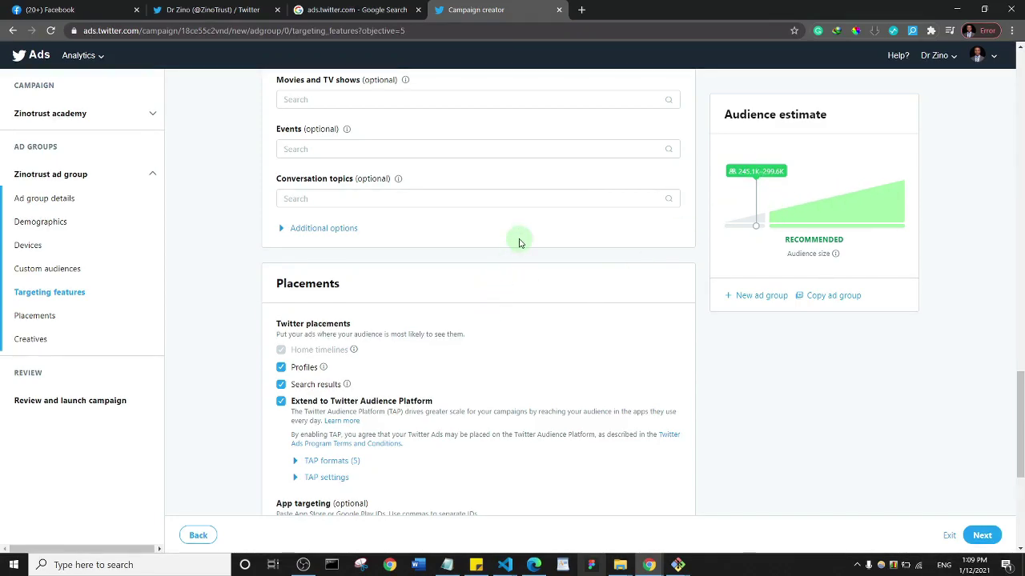
scroll(519, 240, up, 5)
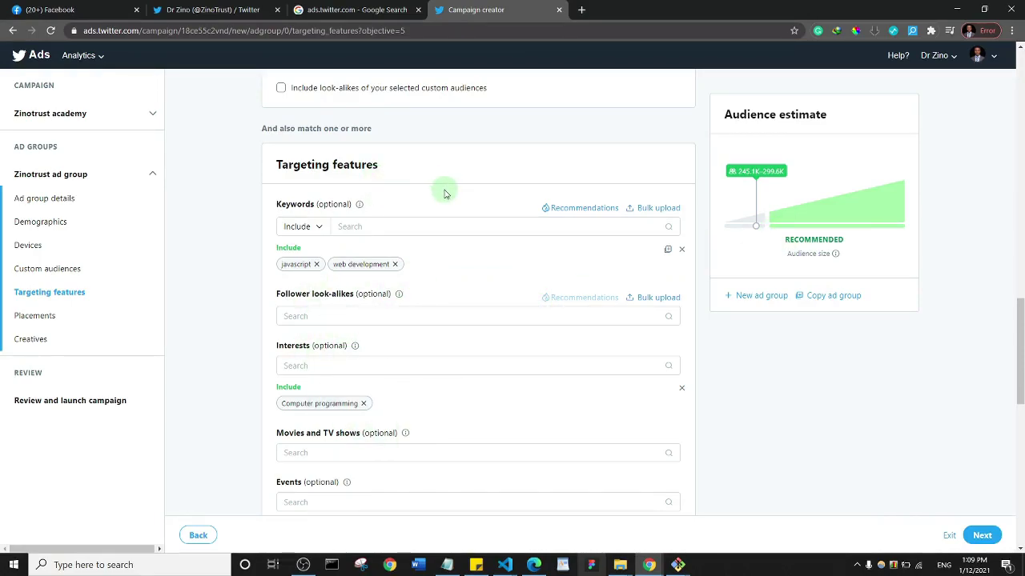
scroll(445, 193, down, 15)
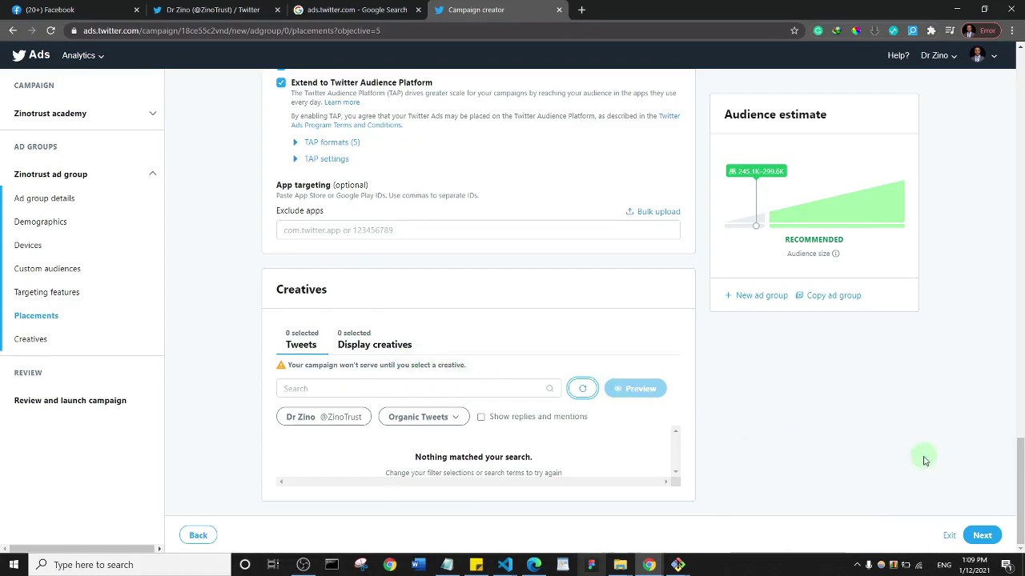
- Proceed to the campaign review and check the campaign summary, ad group details, targeting, placements and creatives
click(987, 537)
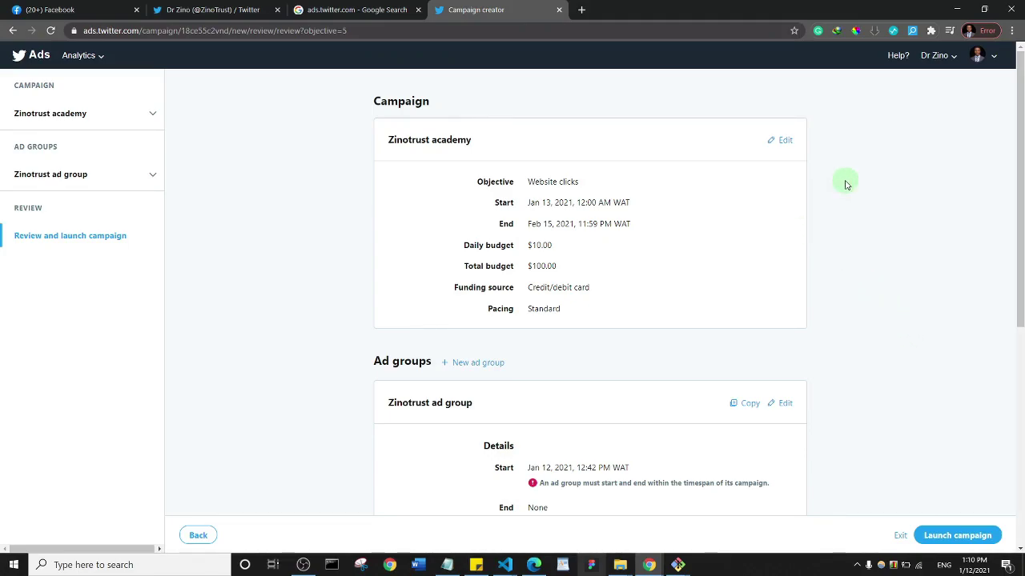
drag(1020, 192, 1020, 197)
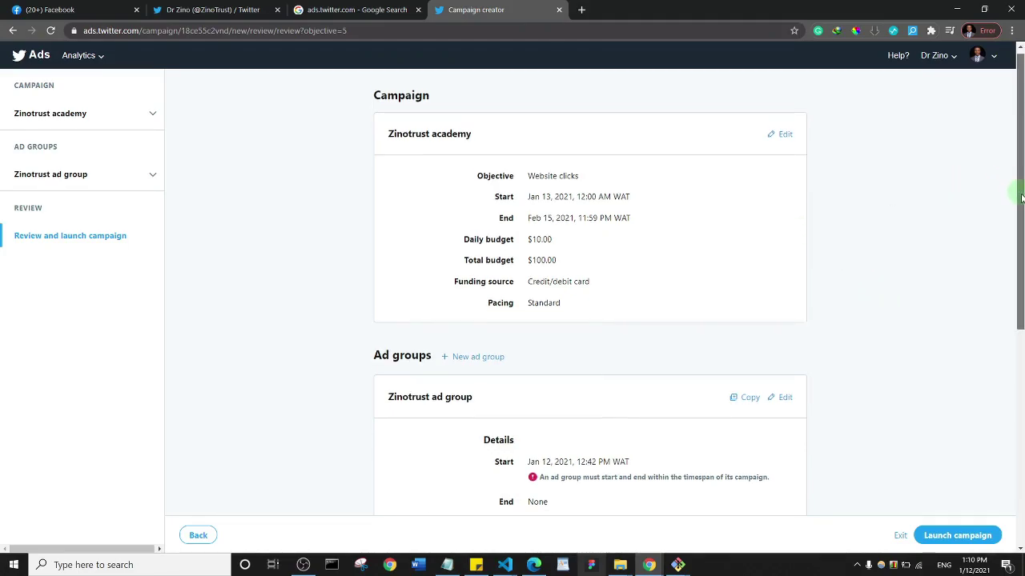
scroll(654, 206, down, 4)
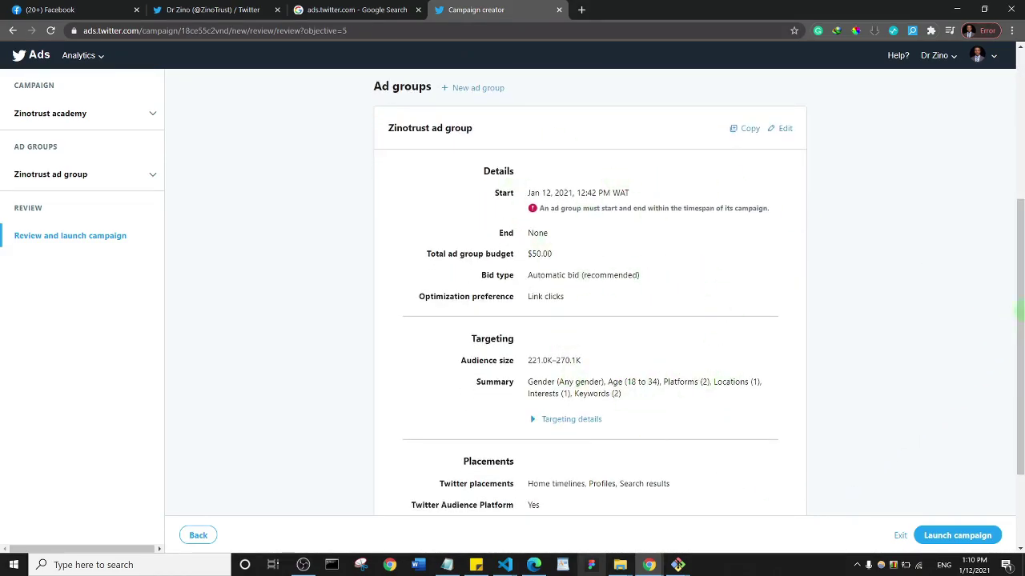
drag(1020, 312, 1019, 410)
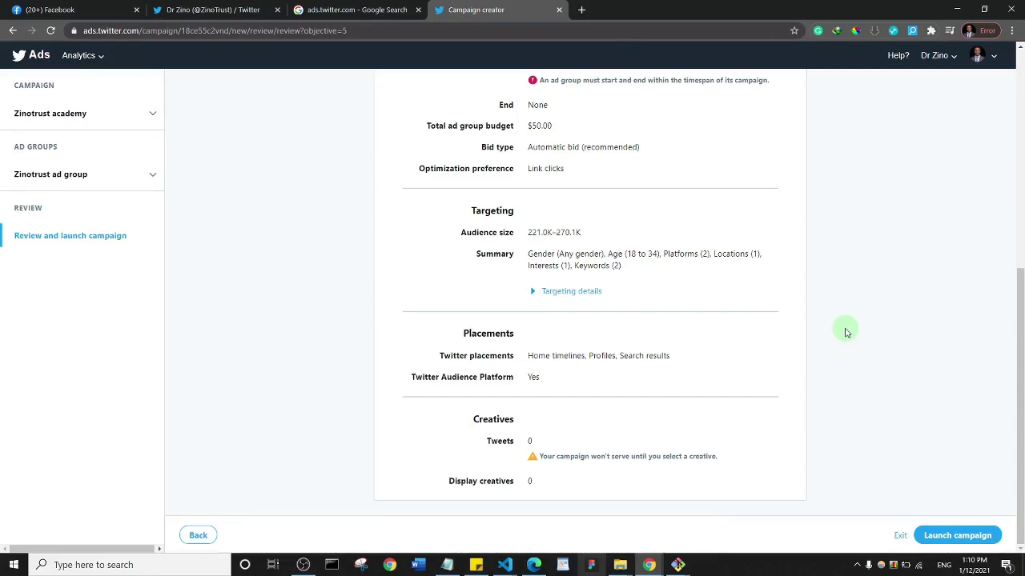
- Return from the review to the ad group and recheck its details, demographics, devices, custom audiences and targeting features
click(191, 544)
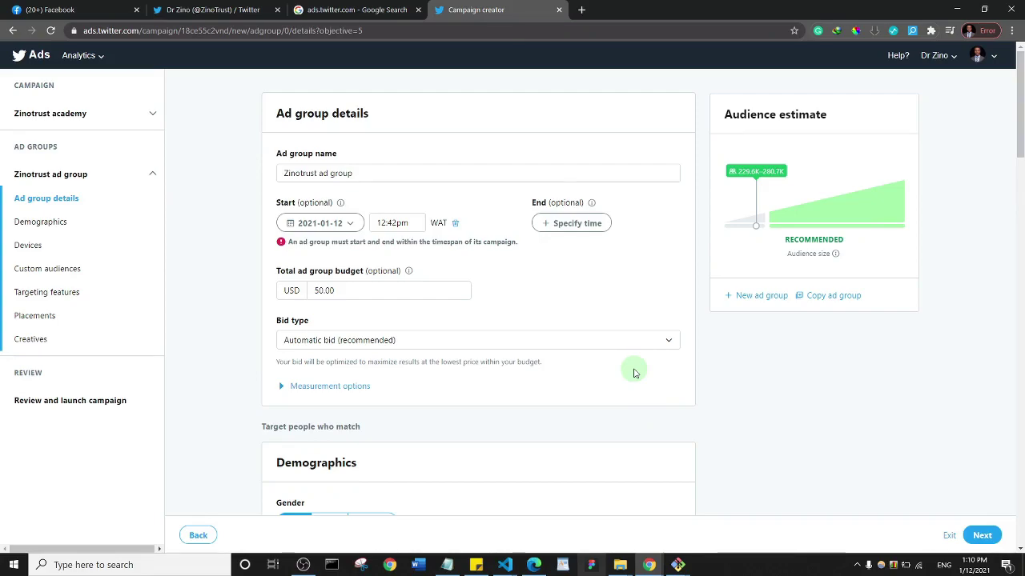
scroll(608, 320, down, 4)
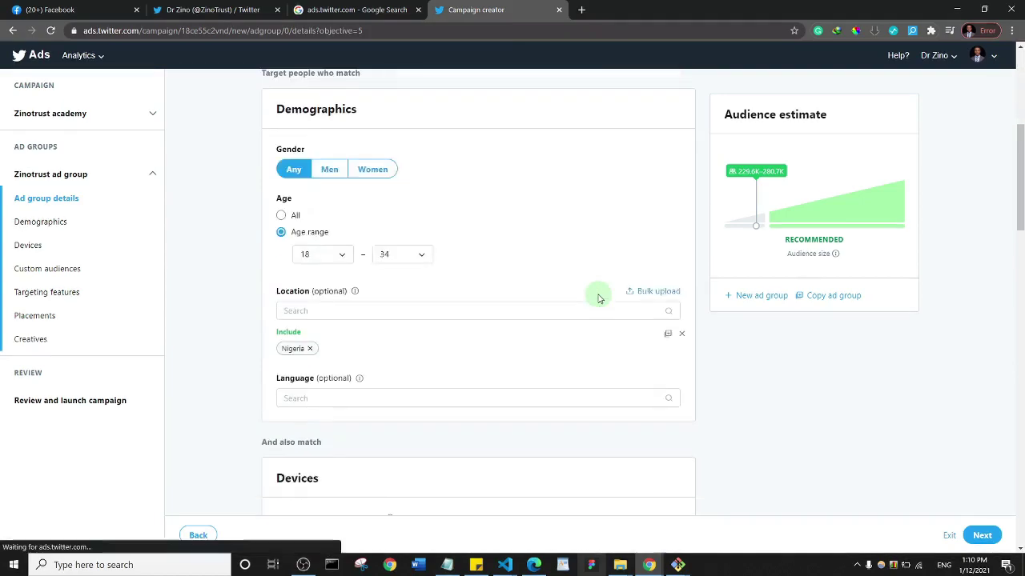
scroll(599, 297, down, 4)
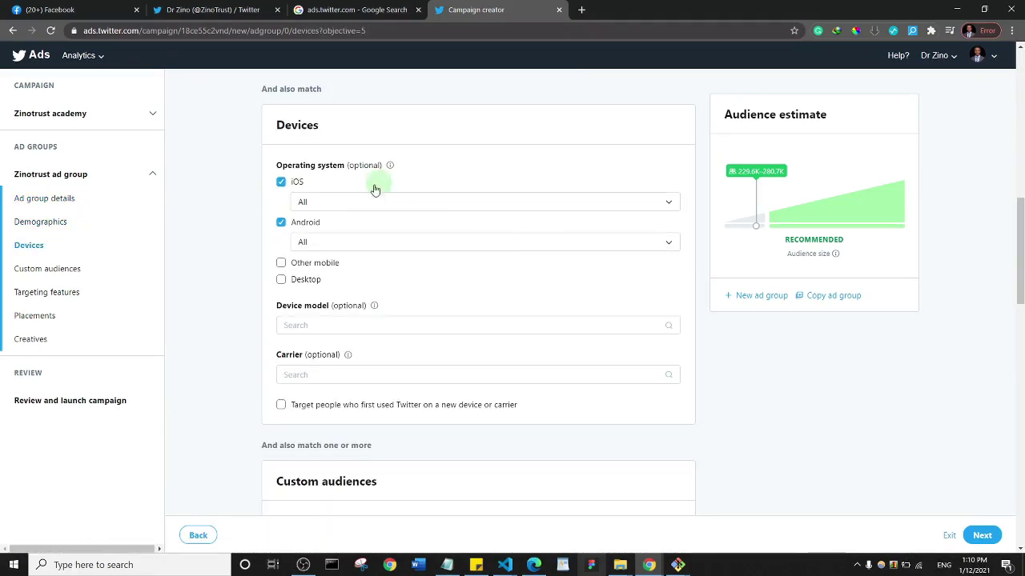
scroll(392, 224, down, 4)
scroll(407, 252, down, 5)
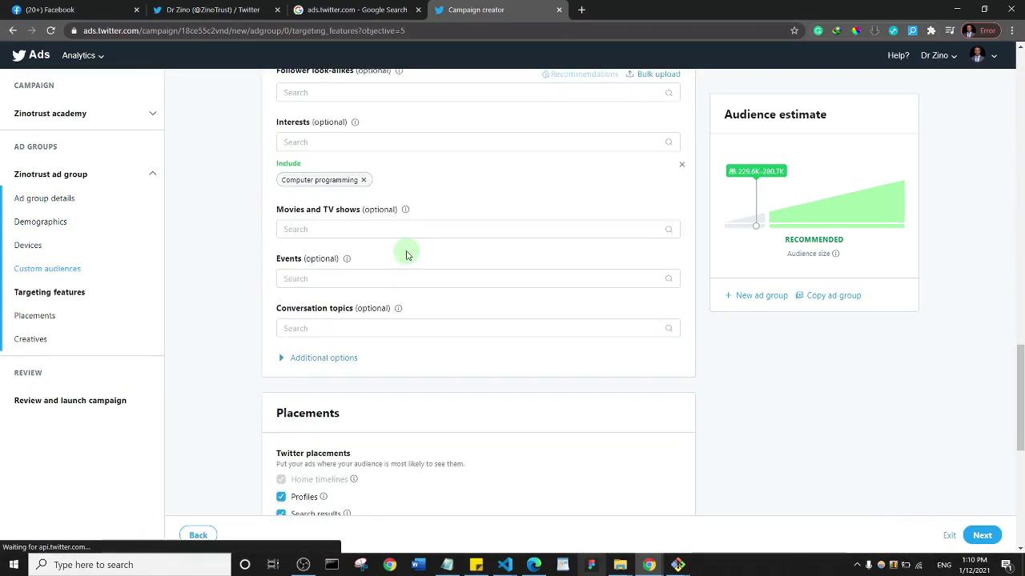
scroll(392, 266, up, 5)
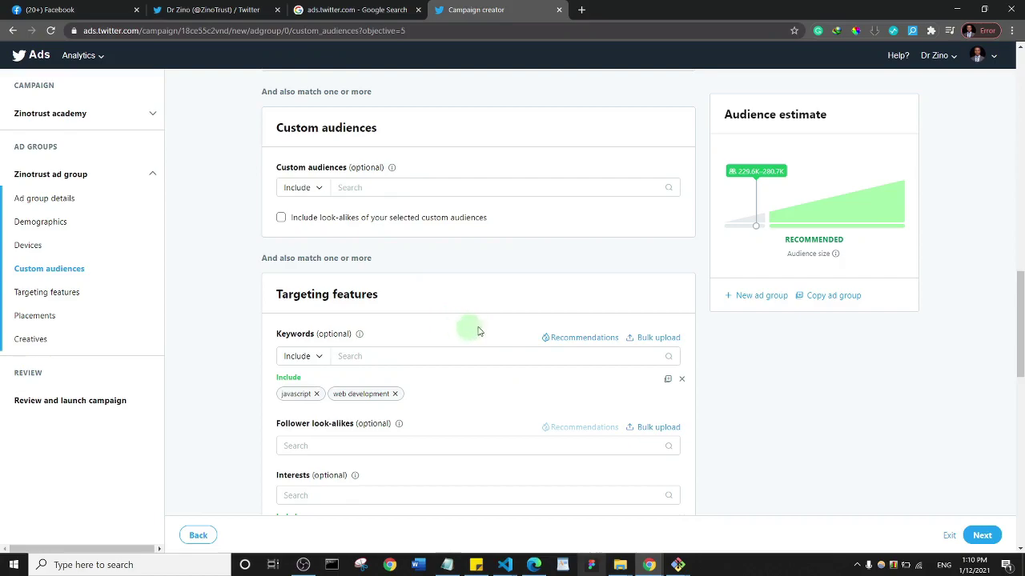
drag(1022, 294, 1022, 368)
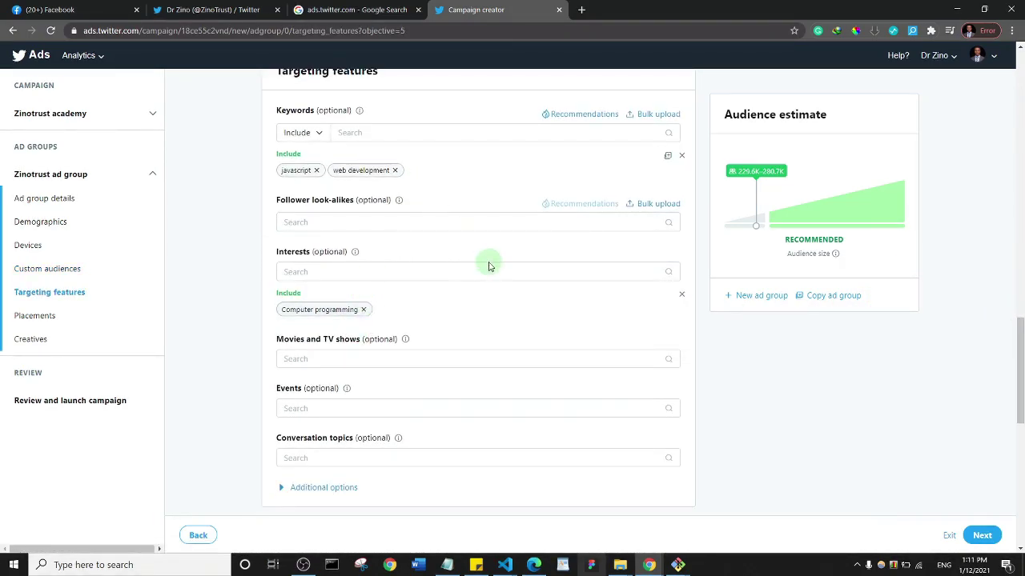
scroll(487, 263, up, 15)
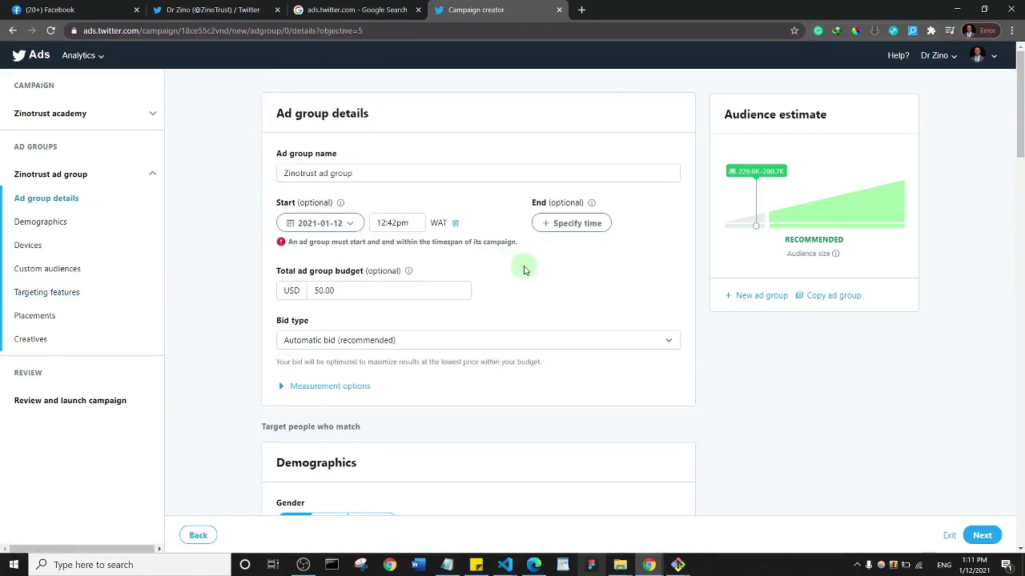